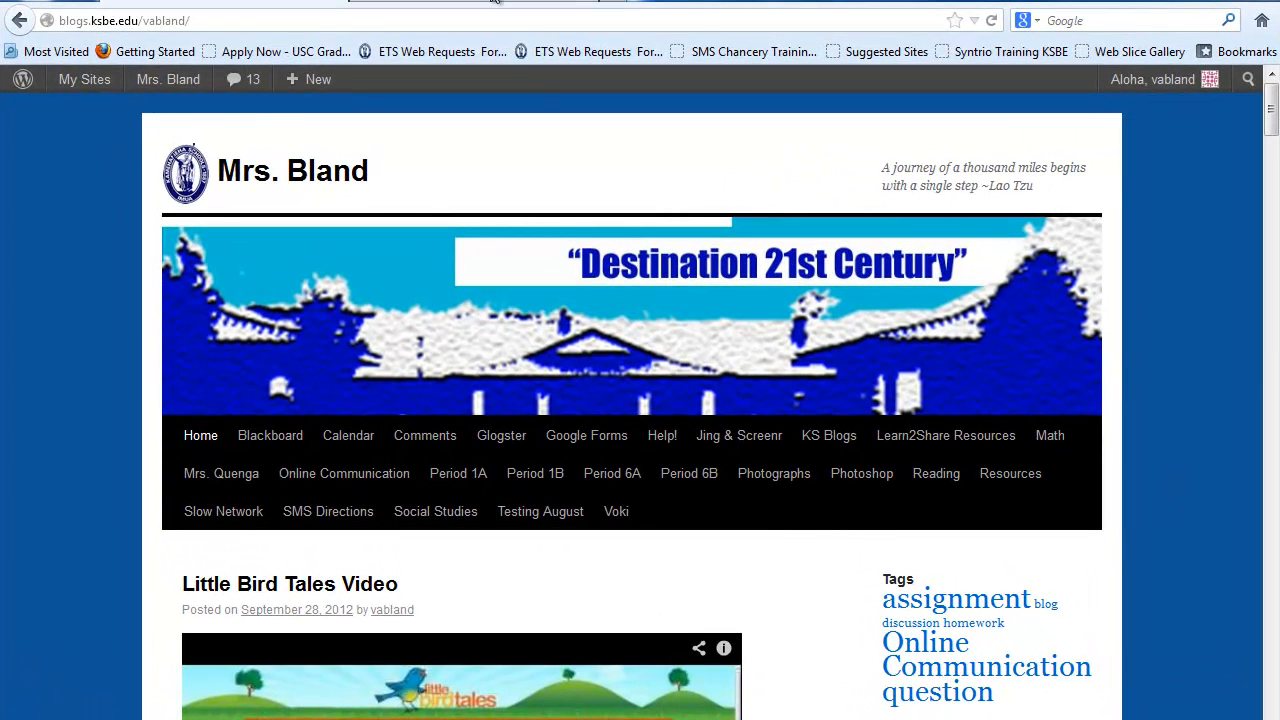
Step: Switch to the blog's admin dashboard and open the Menus settings
{"action": "left_click", "coordinate": [500, 8]}
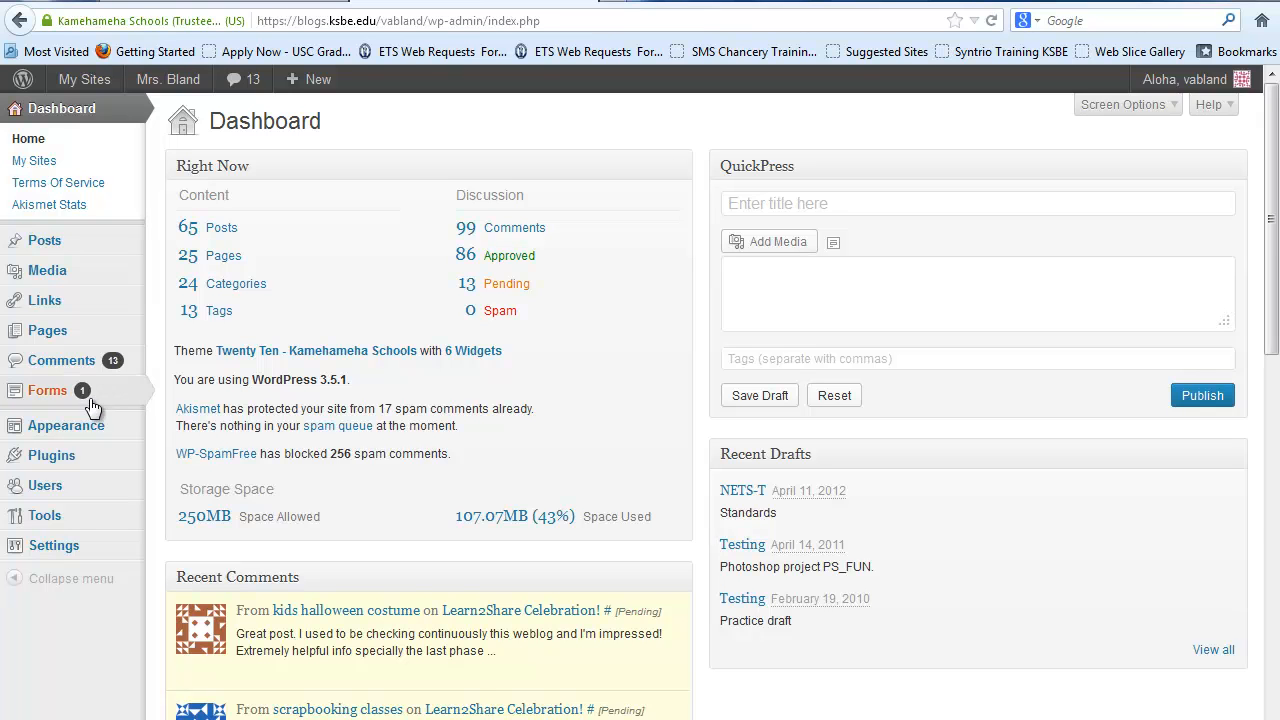
{"action": "mouse_move", "coordinate": [90, 430]}
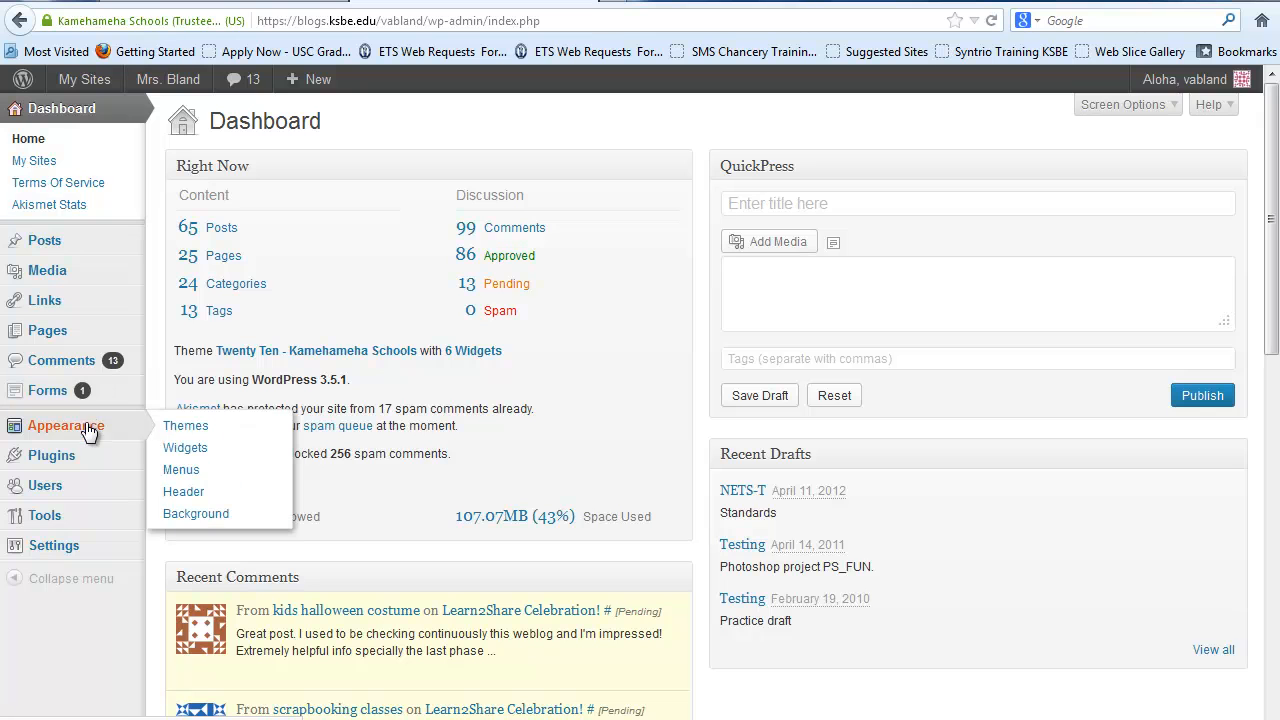
{"action": "left_click", "coordinate": [186, 470]}
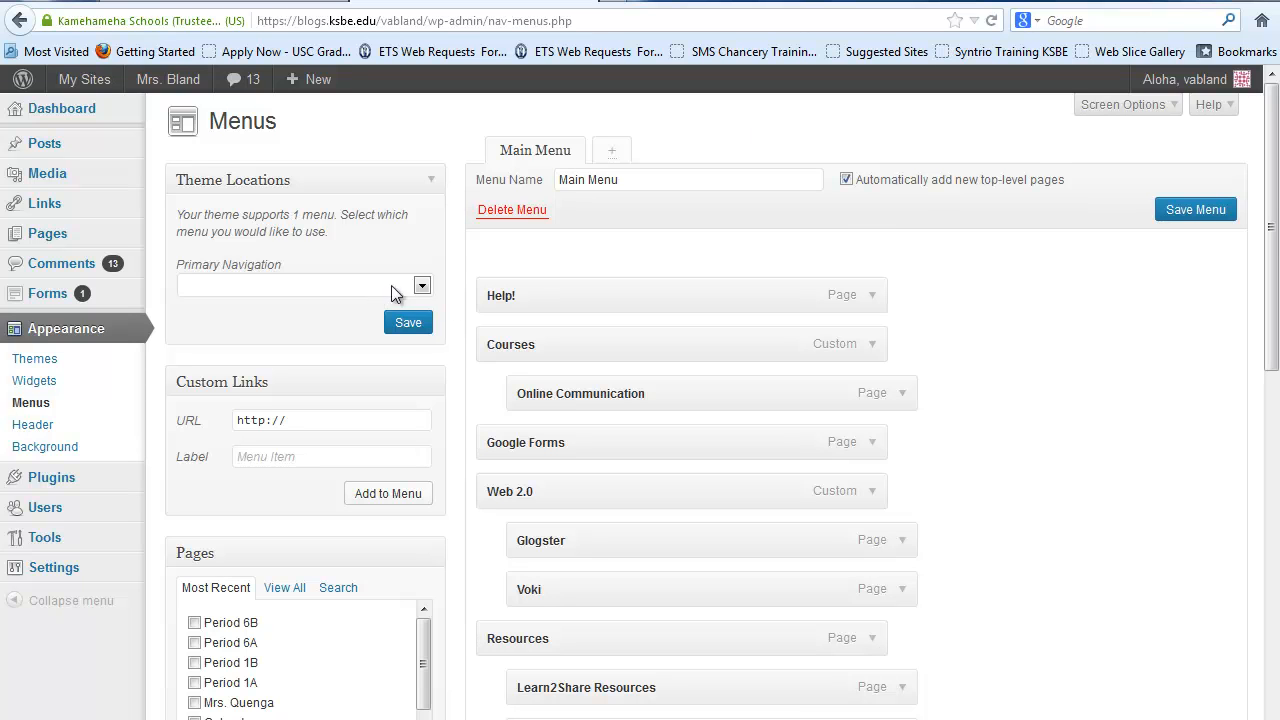
Step: Assign Main Menu as the theme's primary navigation and save the theme location
{"action": "left_click", "coordinate": [427, 285]}
{"action": "left_click", "coordinate": [427, 285]}
{"action": "left_click", "coordinate": [422, 284]}
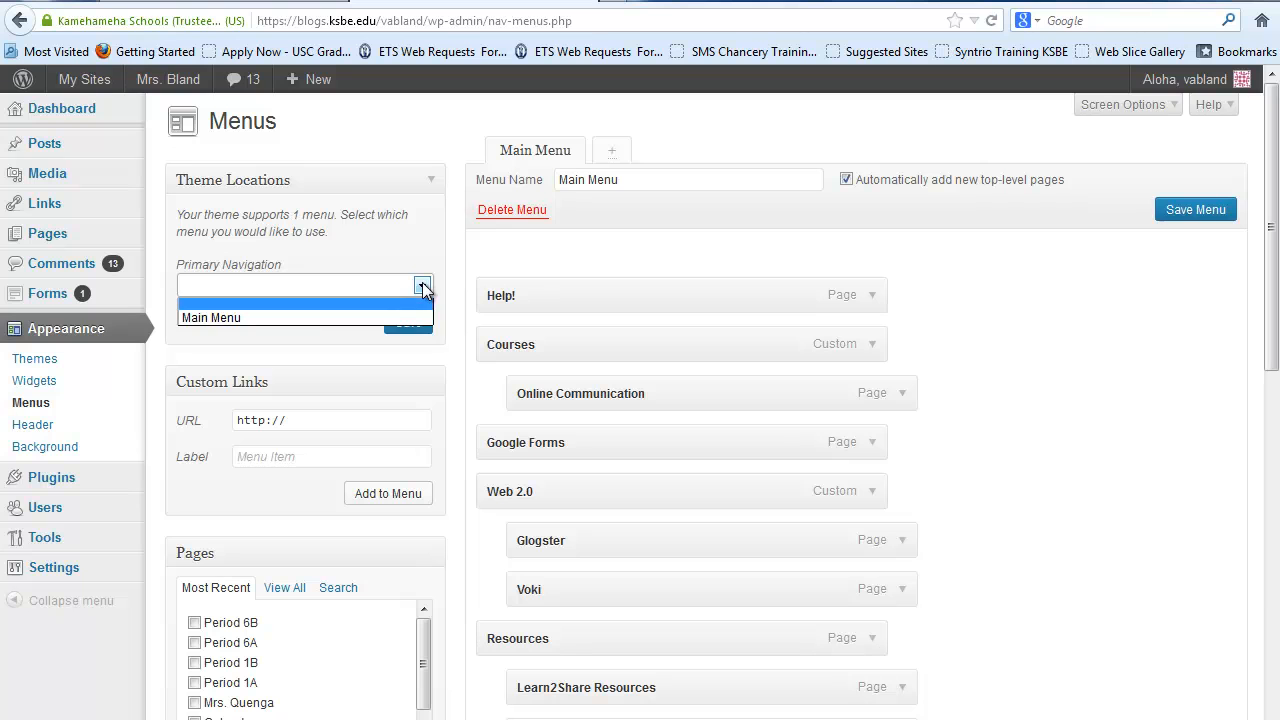
{"action": "left_click", "coordinate": [410, 318]}
{"action": "left_click", "coordinate": [408, 324]}
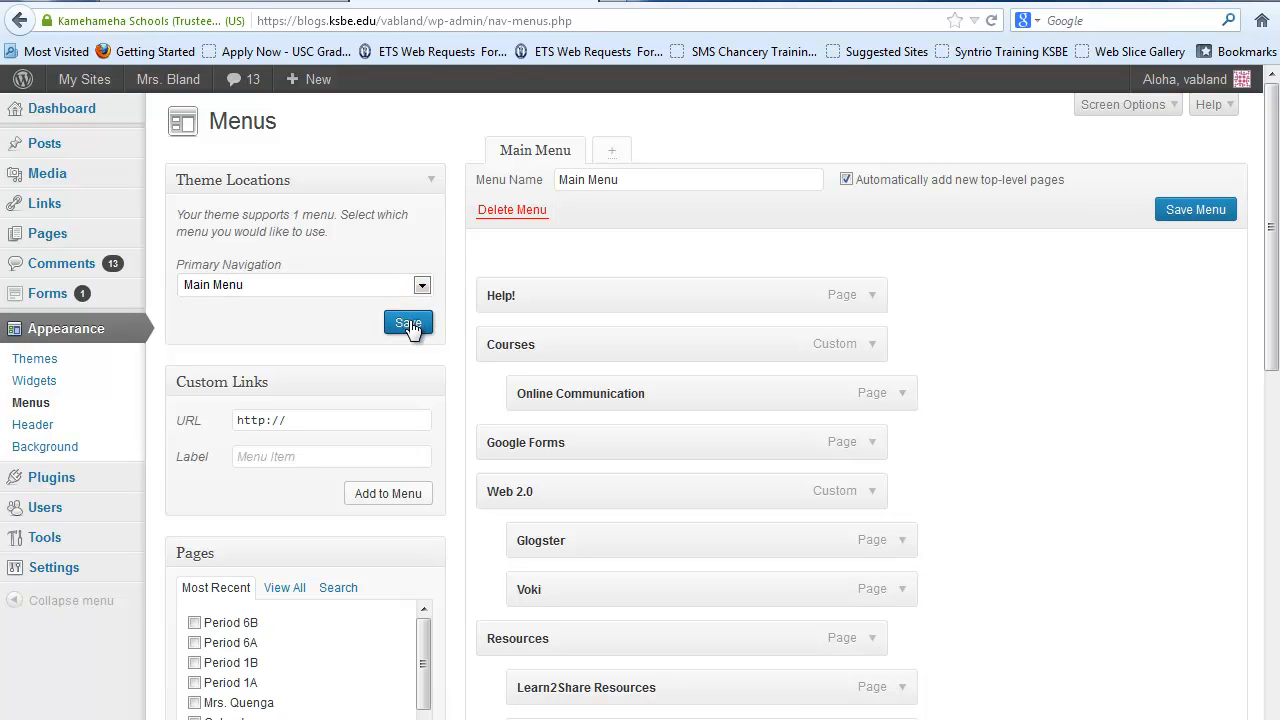
Step: Reload the blog's home page and examine the navigation bar and its drop-down items
{"action": "mouse_move", "coordinate": [1273, 203]}
{"action": "left_mouse_down"}
{"action": "mouse_move", "coordinate": [1273, 418]}
{"action": "mouse_move", "coordinate": [1273, 203]}
{"action": "left_mouse_up"}
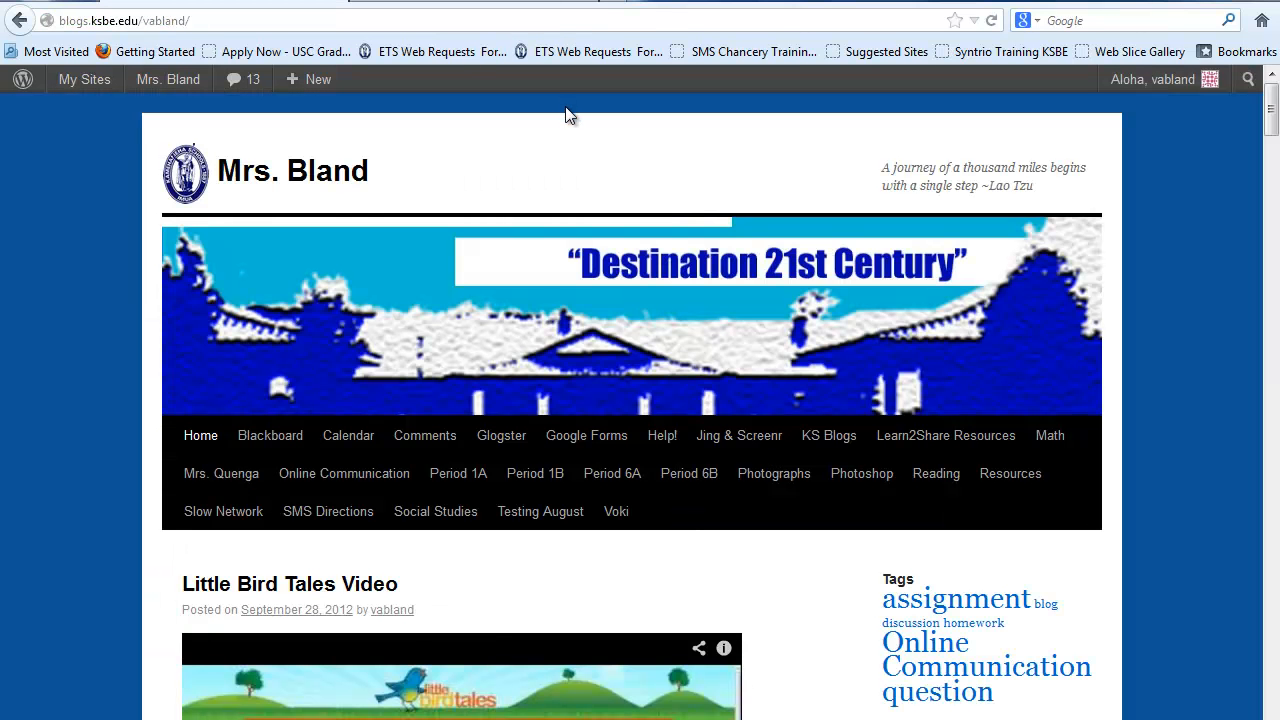
{"action": "left_click", "coordinate": [993, 22]}
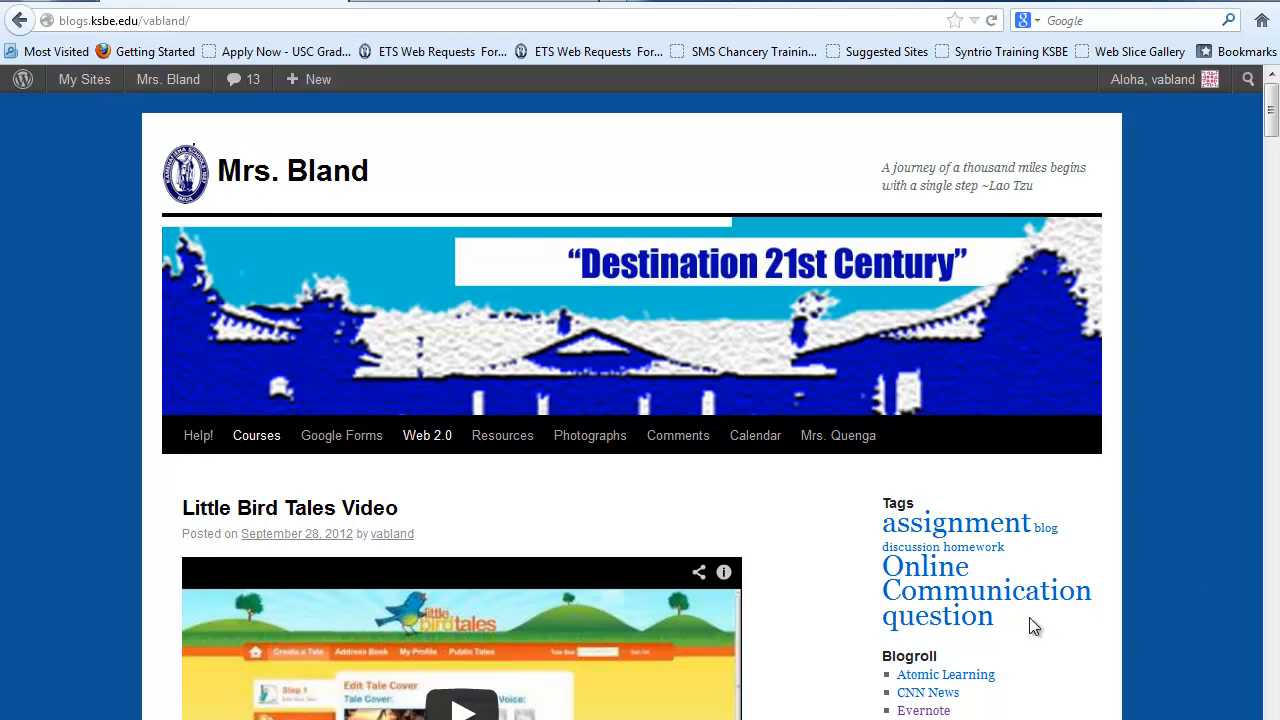
{"action": "mouse_move", "coordinate": [510, 445]}
{"action": "mouse_move", "coordinate": [866, 440]}
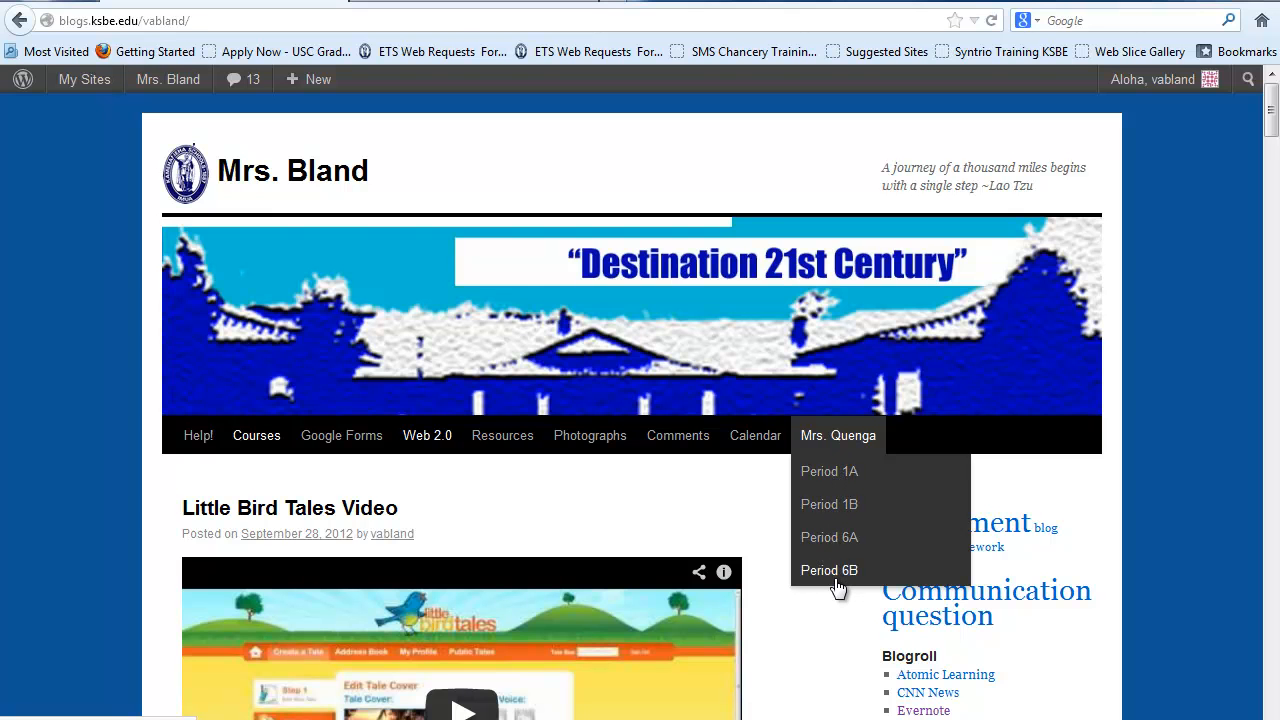
Step: Return to the menu editor and review the order and nesting of the items in Main Menu
{"action": "left_click", "coordinate": [540, 6]}
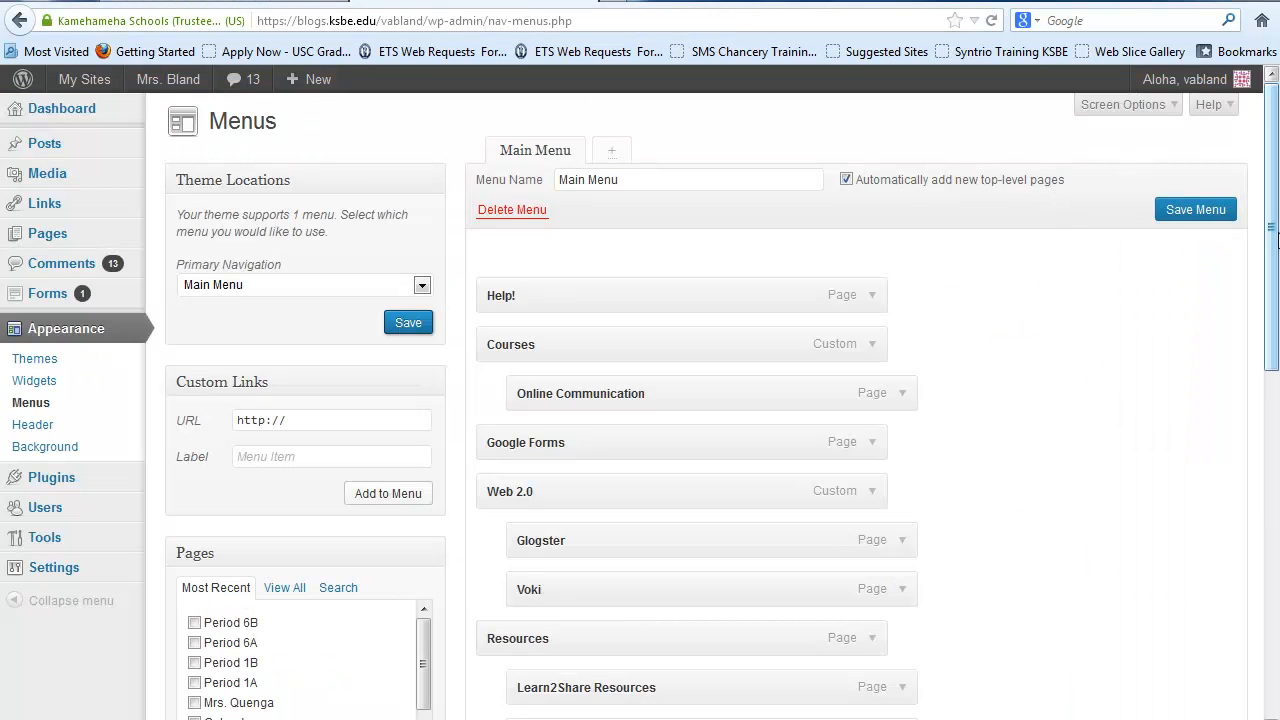
{"action": "left_click_drag", "start_coordinate": [1273, 233], "coordinate": [1273, 580]}
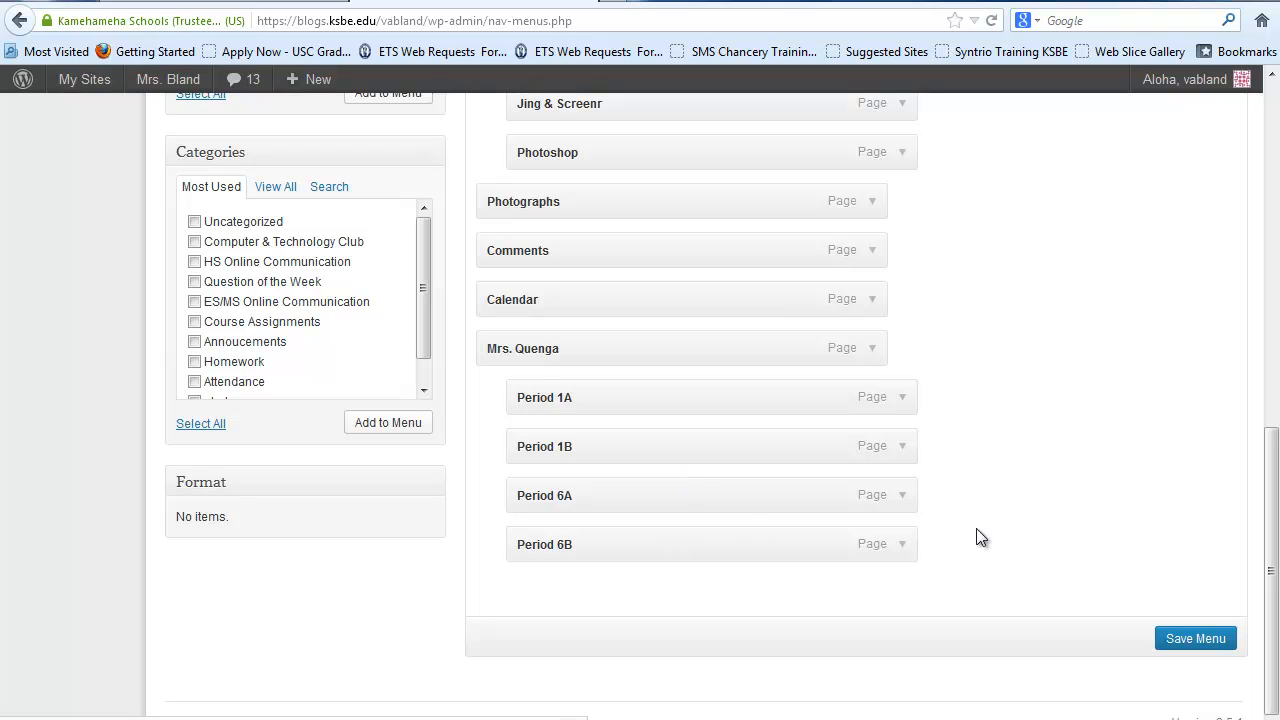
{"action": "left_click_drag", "start_coordinate": [1274, 490], "coordinate": [1276, 167]}
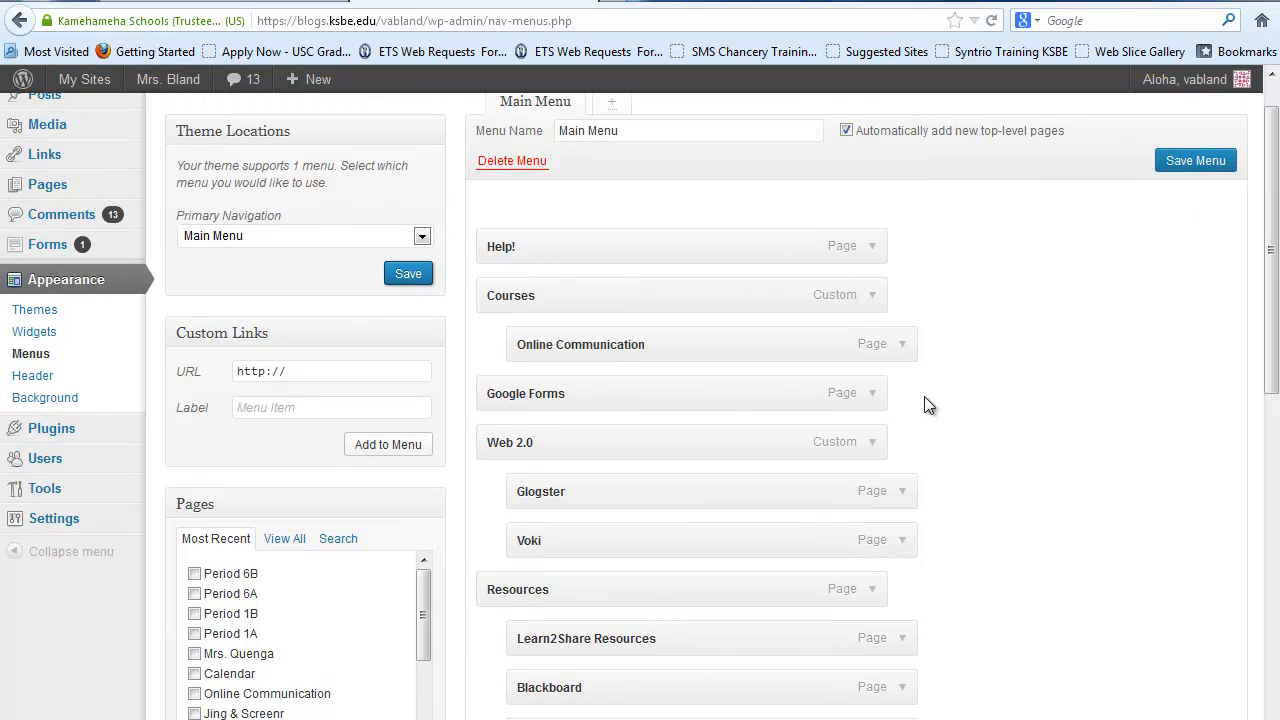
{"action": "left_click_drag", "start_coordinate": [1276, 311], "coordinate": [1276, 263]}
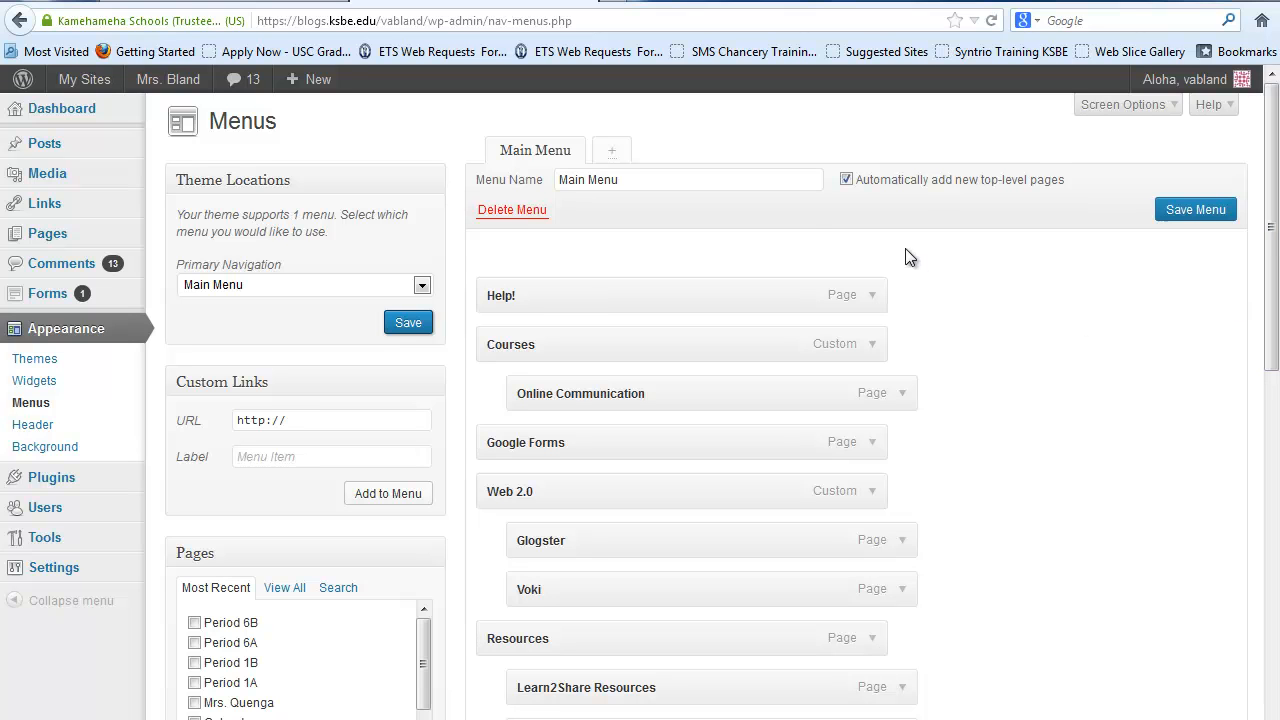
Step: Create a new custom menu named "Tech in 20"
{"action": "left_click", "coordinate": [614, 155]}
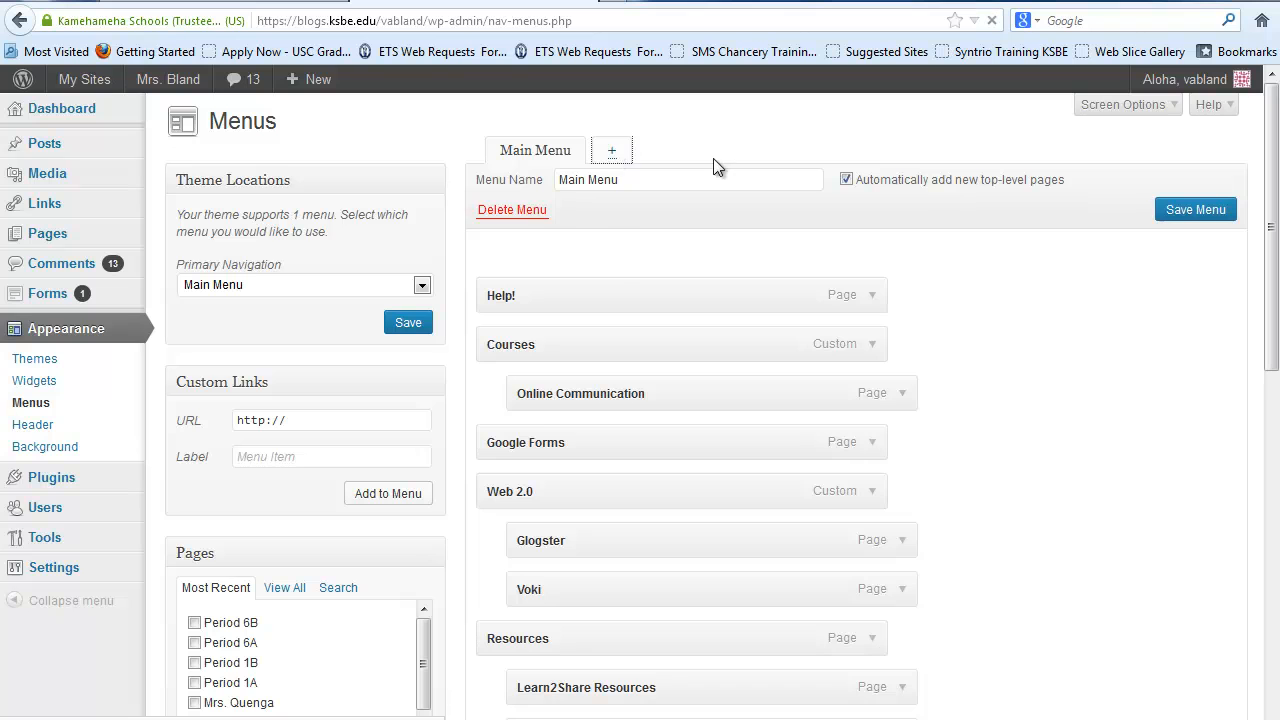
{"action": "left_click", "coordinate": [668, 181]}
{"action": "type", "text": "Tech i"}
{"action": "type", "text": "n 20"}
{"action": "key", "text": "BackSpace"}
{"action": "type", "text": "0"}
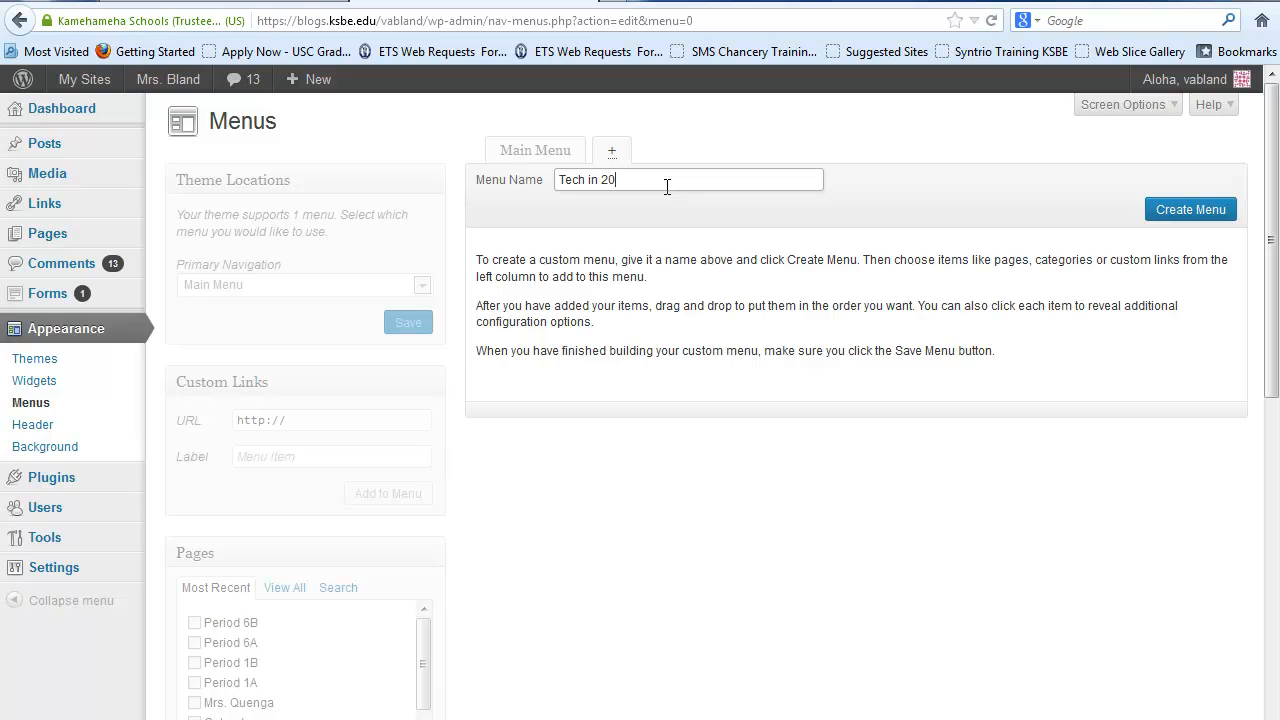
{"action": "left_click", "coordinate": [1182, 216]}
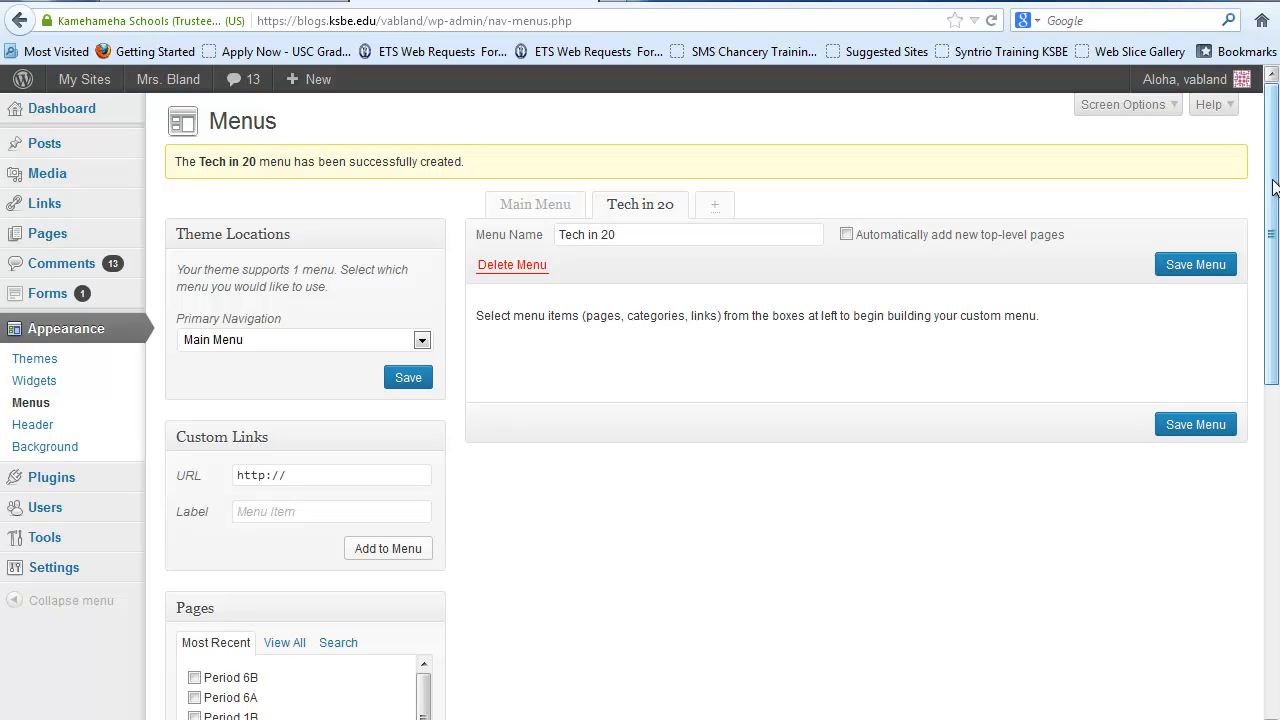
Step: Turn on automatic adding of new top-level pages and add all the most recent pages to the Tech in 20 menu
{"action": "scroll", "coordinate": [1263, 180], "scroll_direction": "down", "scroll_amount": 1}
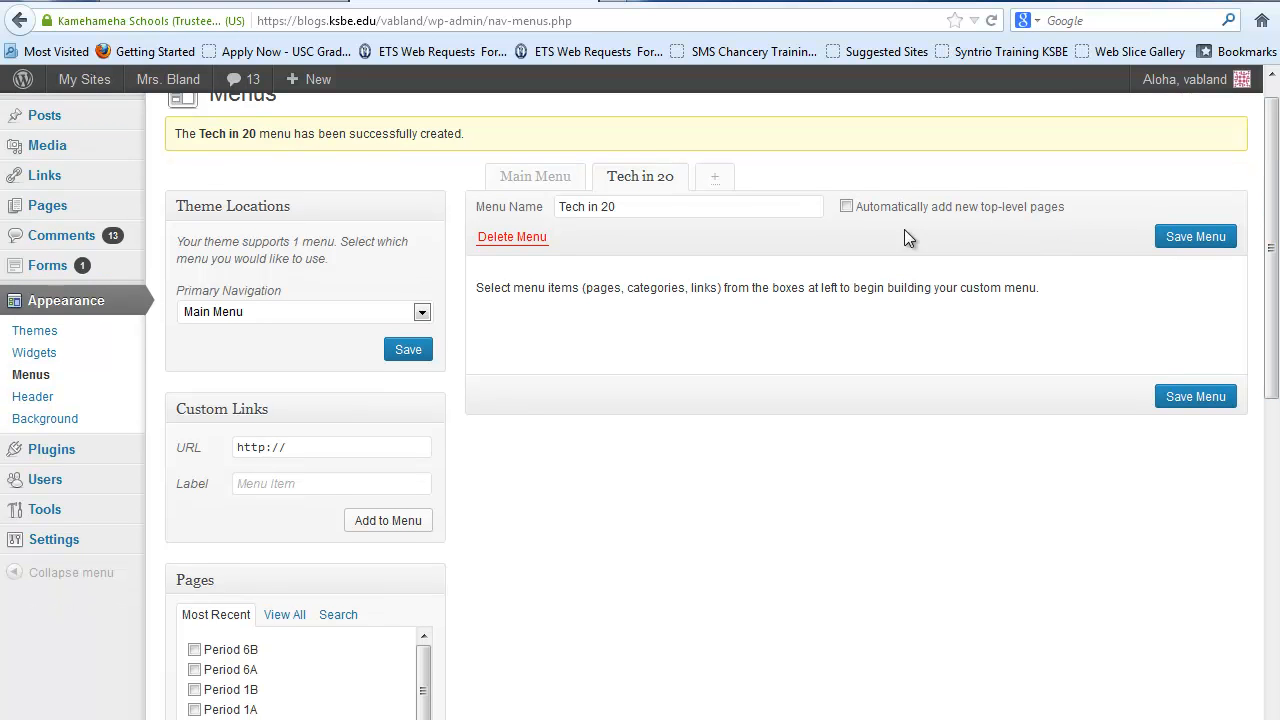
{"action": "left_click", "coordinate": [845, 206]}
{"action": "left_click_drag", "start_coordinate": [1274, 249], "coordinate": [1270, 390]}
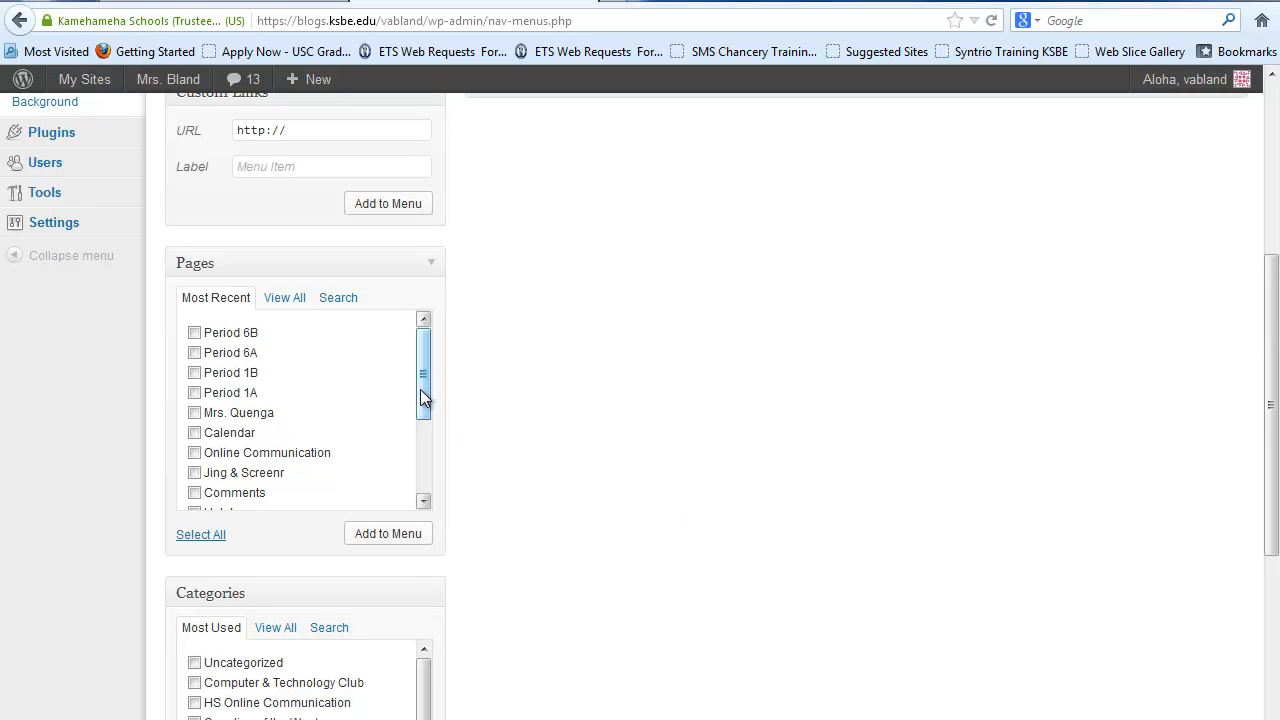
{"action": "left_click_drag", "start_coordinate": [421, 389], "coordinate": [418, 475]}
{"action": "left_click", "coordinate": [190, 535]}
{"action": "left_click_drag", "start_coordinate": [424, 415], "coordinate": [429, 316]}
{"action": "left_click", "coordinate": [380, 535]}
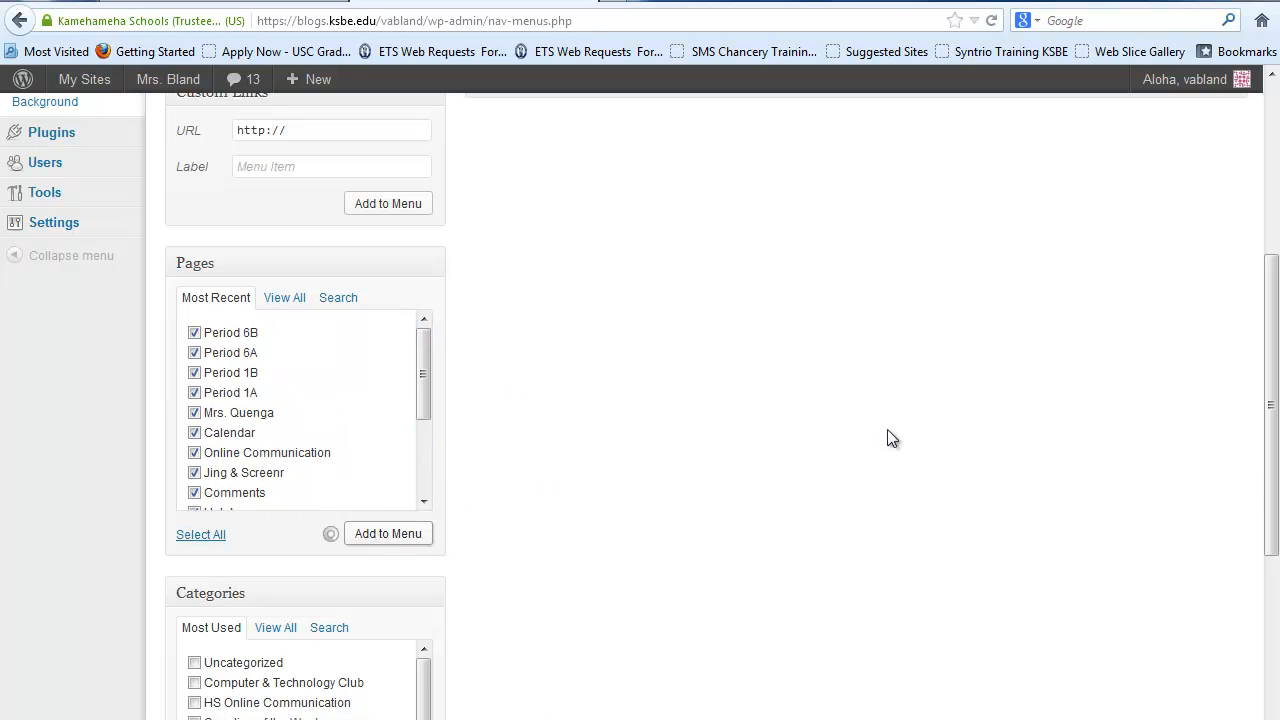
Step: Move Help! up to directly below Period 6B and place the teacher's page directly below Help!
{"action": "left_click_drag", "start_coordinate": [1274, 408], "coordinate": [1248, 399]}
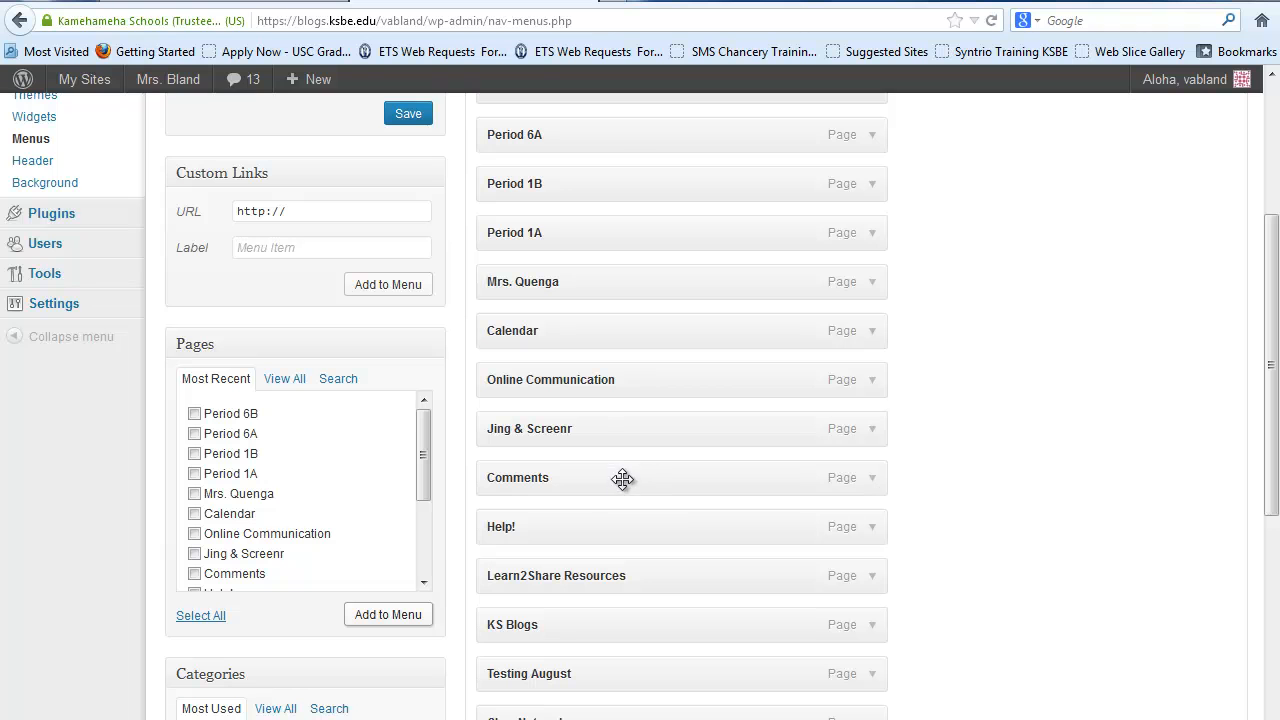
{"action": "left_click_drag", "start_coordinate": [619, 528], "coordinate": [606, 131]}
{"action": "mouse_move", "coordinate": [1276, 283]}
{"action": "left_mouse_down"}
{"action": "mouse_move", "coordinate": [1273, 202]}
{"action": "mouse_move", "coordinate": [1265, 447]}
{"action": "mouse_move", "coordinate": [1276, 262]}
{"action": "left_mouse_up"}
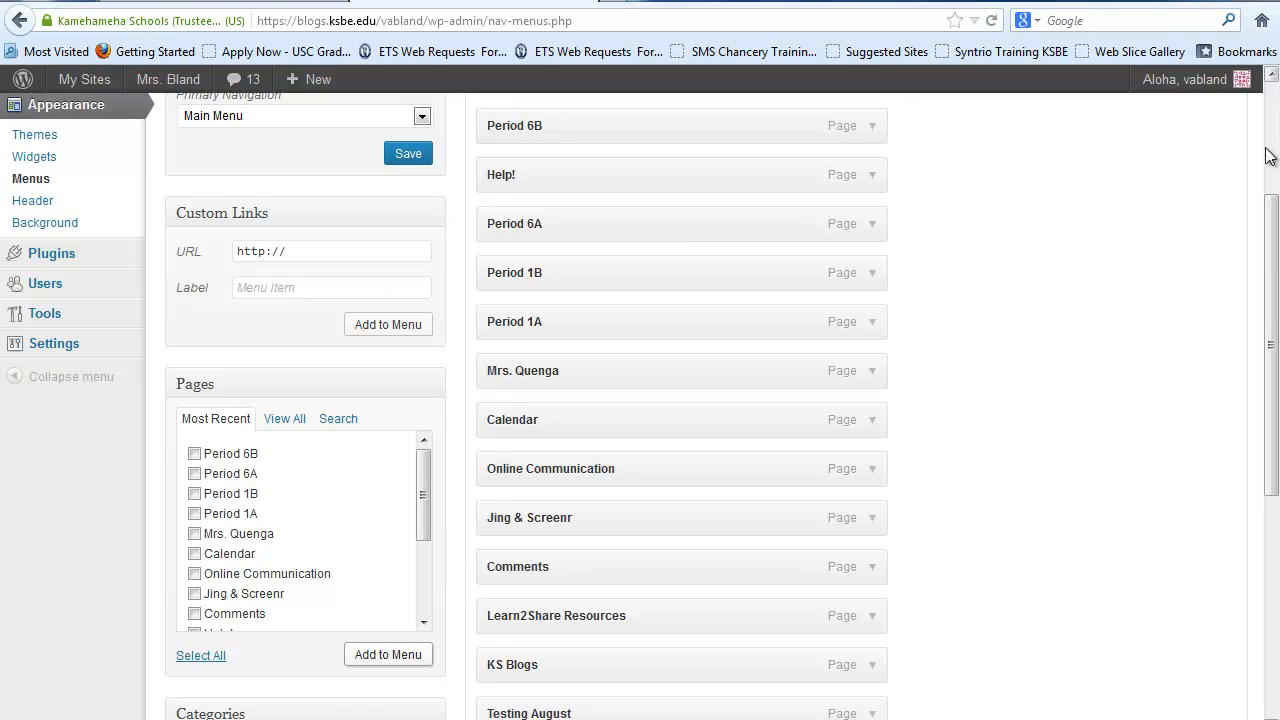
{"action": "scroll", "coordinate": [1272, 228], "scroll_direction": "up", "scroll_amount": 2}
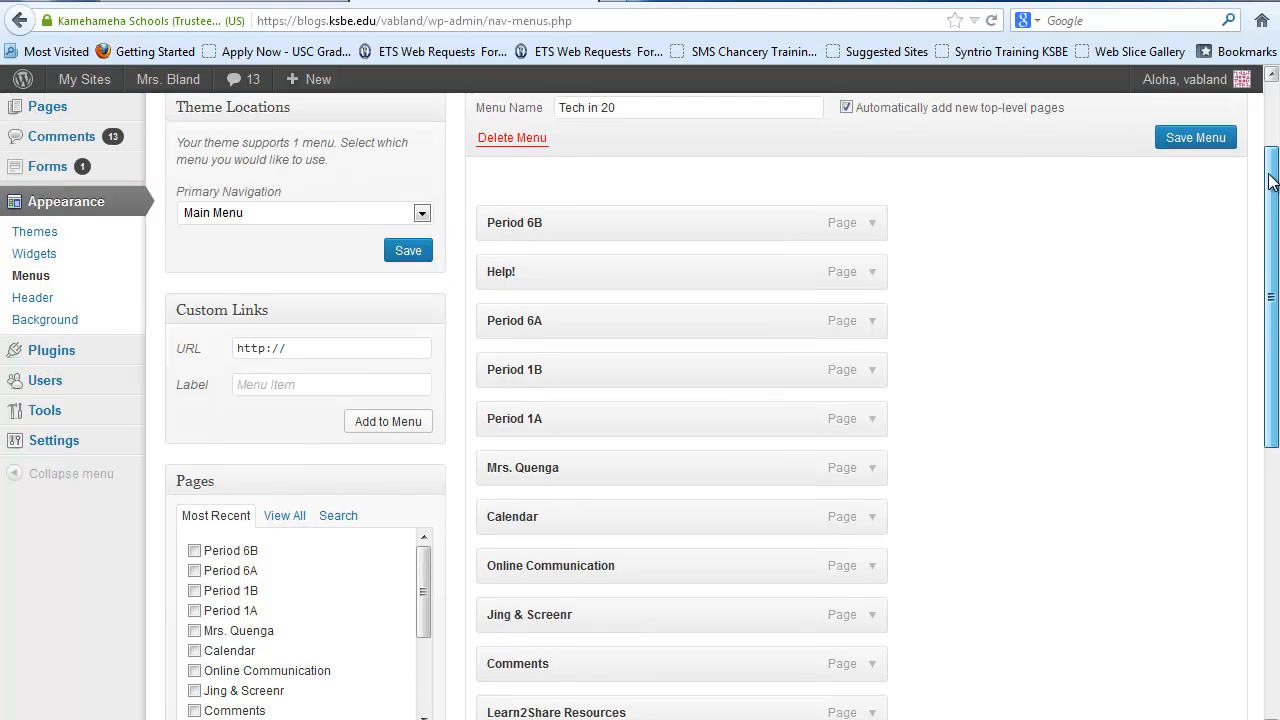
{"action": "left_click_drag", "start_coordinate": [695, 471], "coordinate": [686, 317]}
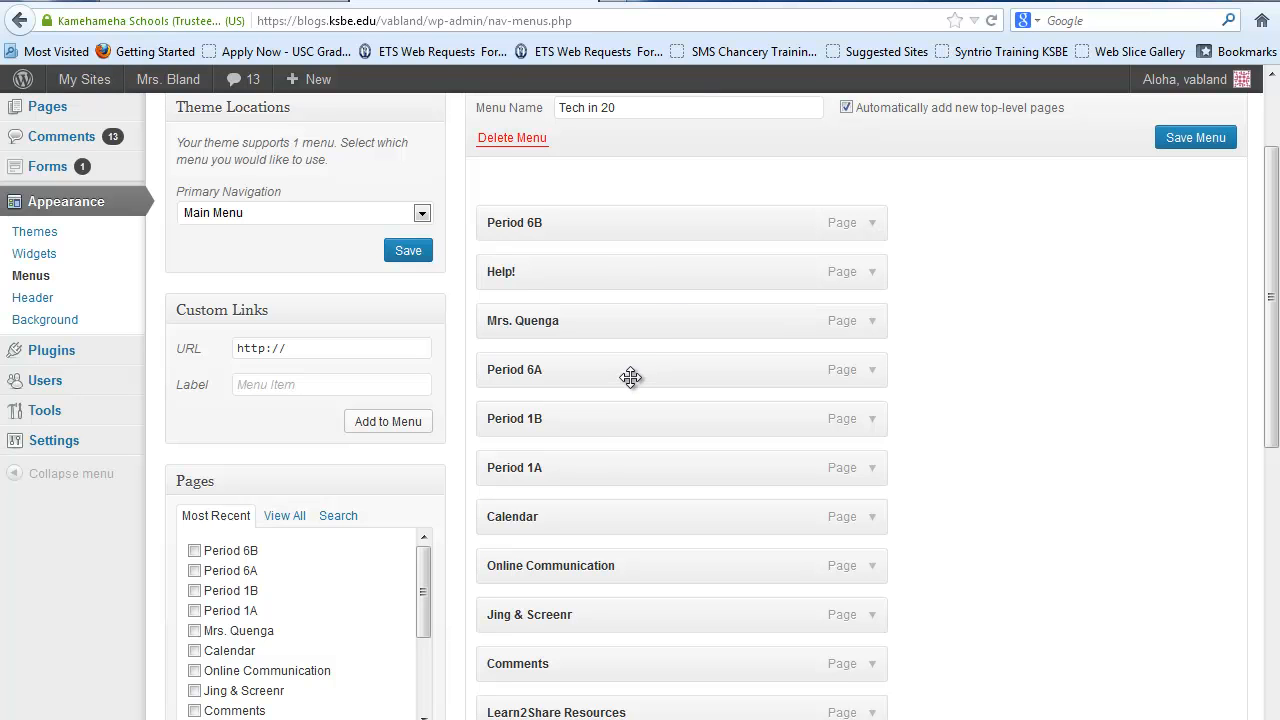
Step: Nest Period 1A, Period 1B and Period 6A, in that order, as first-level sub-items of the teacher's page
{"action": "left_click_drag", "start_coordinate": [594, 465], "coordinate": [614, 366]}
{"action": "left_click_drag", "start_coordinate": [577, 472], "coordinate": [608, 410]}
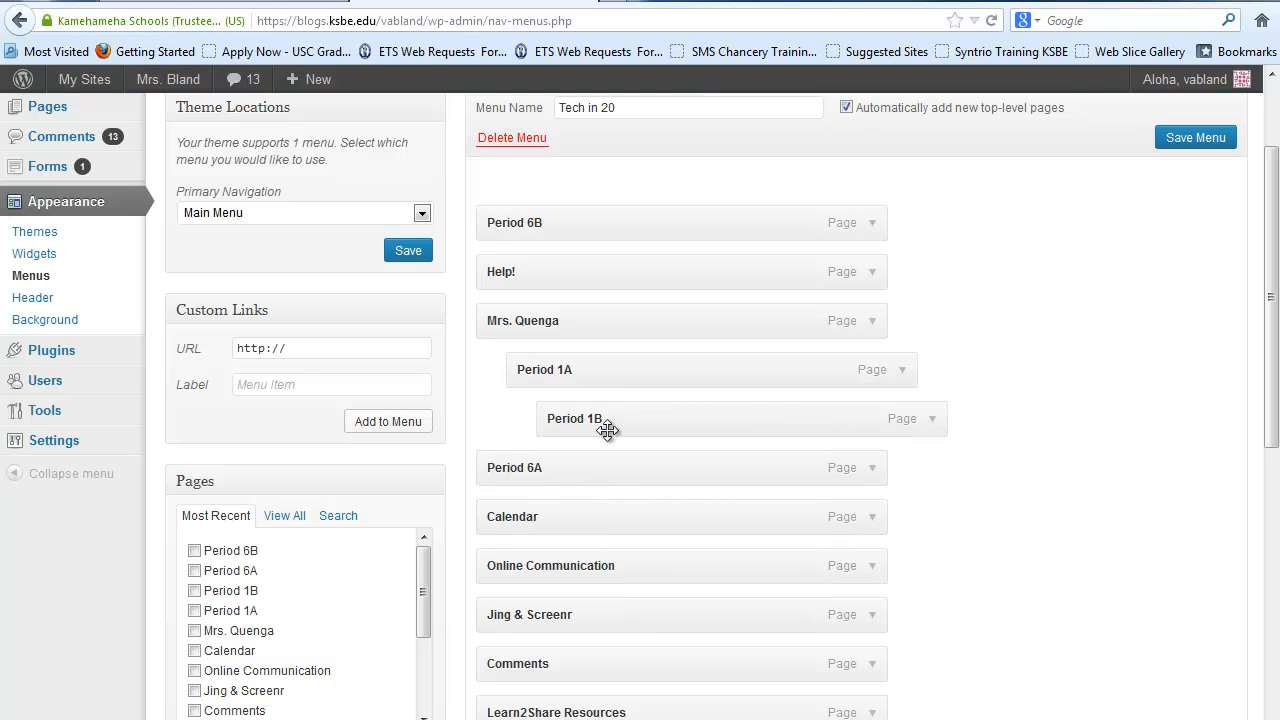
{"action": "left_click_drag", "start_coordinate": [597, 471], "coordinate": [613, 471]}
{"action": "left_click_drag", "start_coordinate": [629, 423], "coordinate": [604, 424]}
{"action": "left_click_drag", "start_coordinate": [580, 471], "coordinate": [609, 463]}
Step: Nest Period 6B below Period 6A under the teacher's page and move Jing & Screenr to the start of the menu
{"action": "left_click_drag", "start_coordinate": [1271, 300], "coordinate": [1272, 365]}
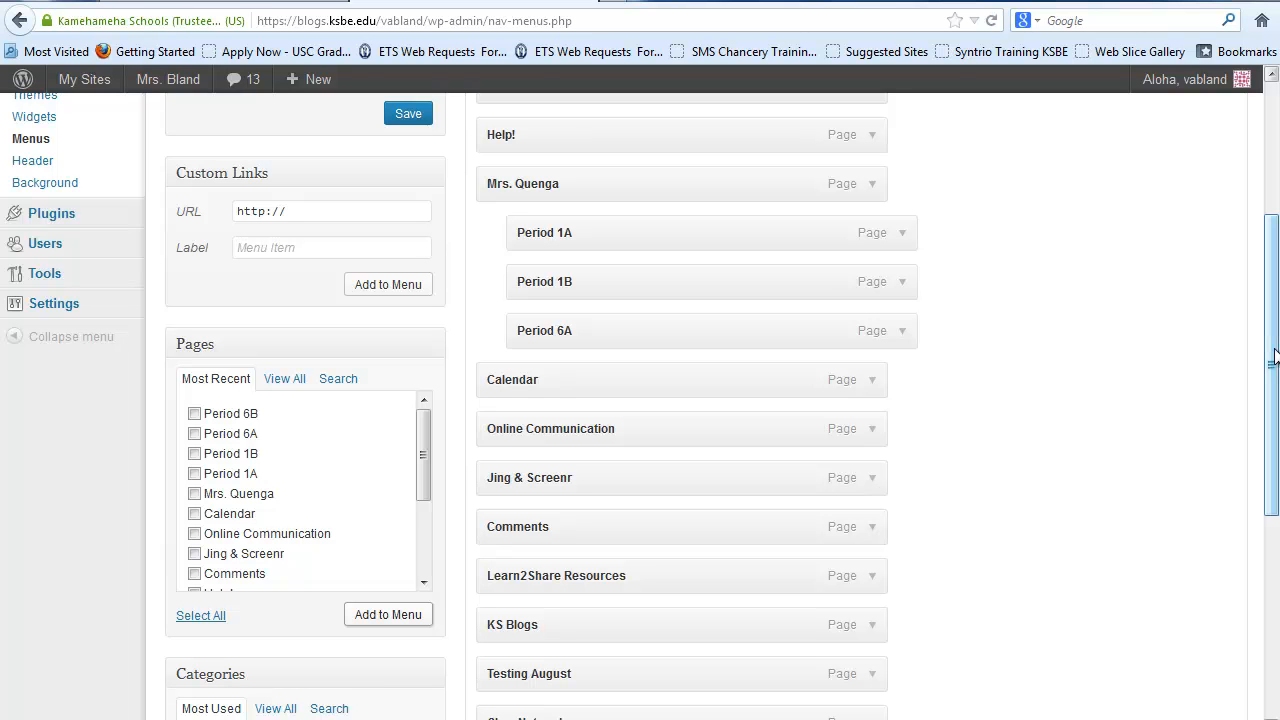
{"action": "left_click_drag", "start_coordinate": [1275, 357], "coordinate": [1274, 296]}
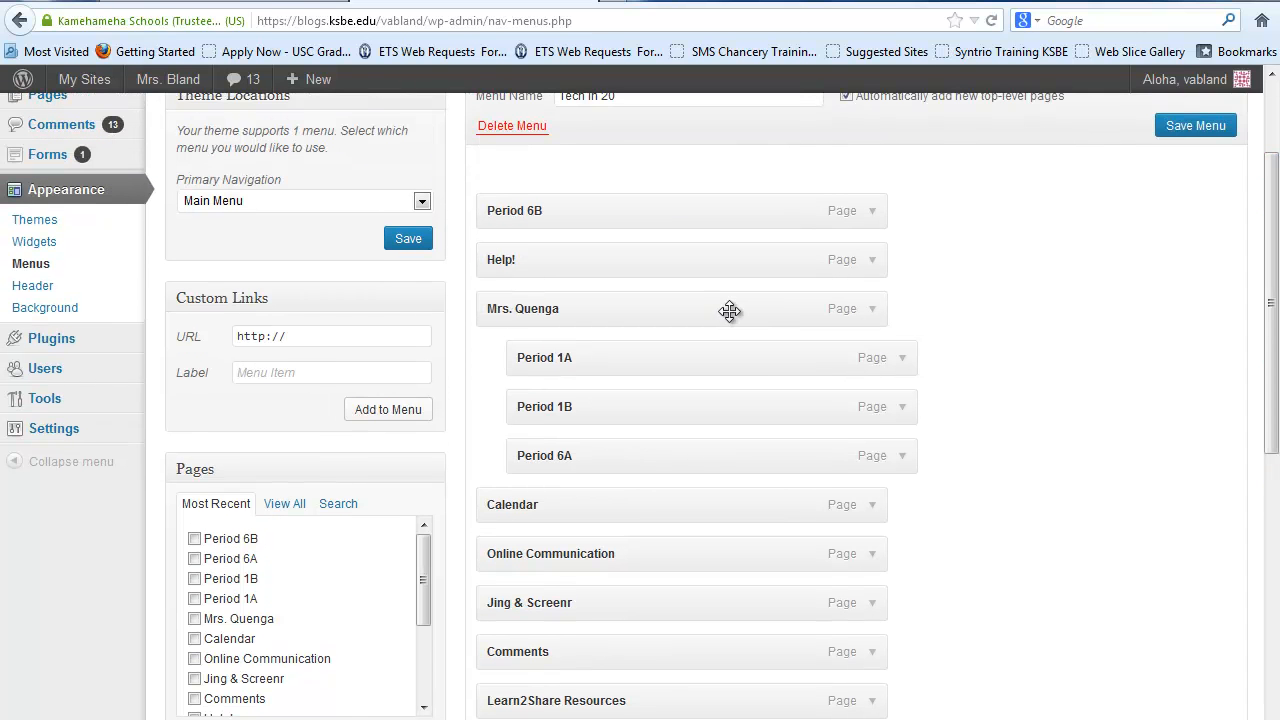
{"action": "left_click_drag", "start_coordinate": [737, 214], "coordinate": [794, 463]}
{"action": "left_click_drag", "start_coordinate": [731, 606], "coordinate": [709, 211]}
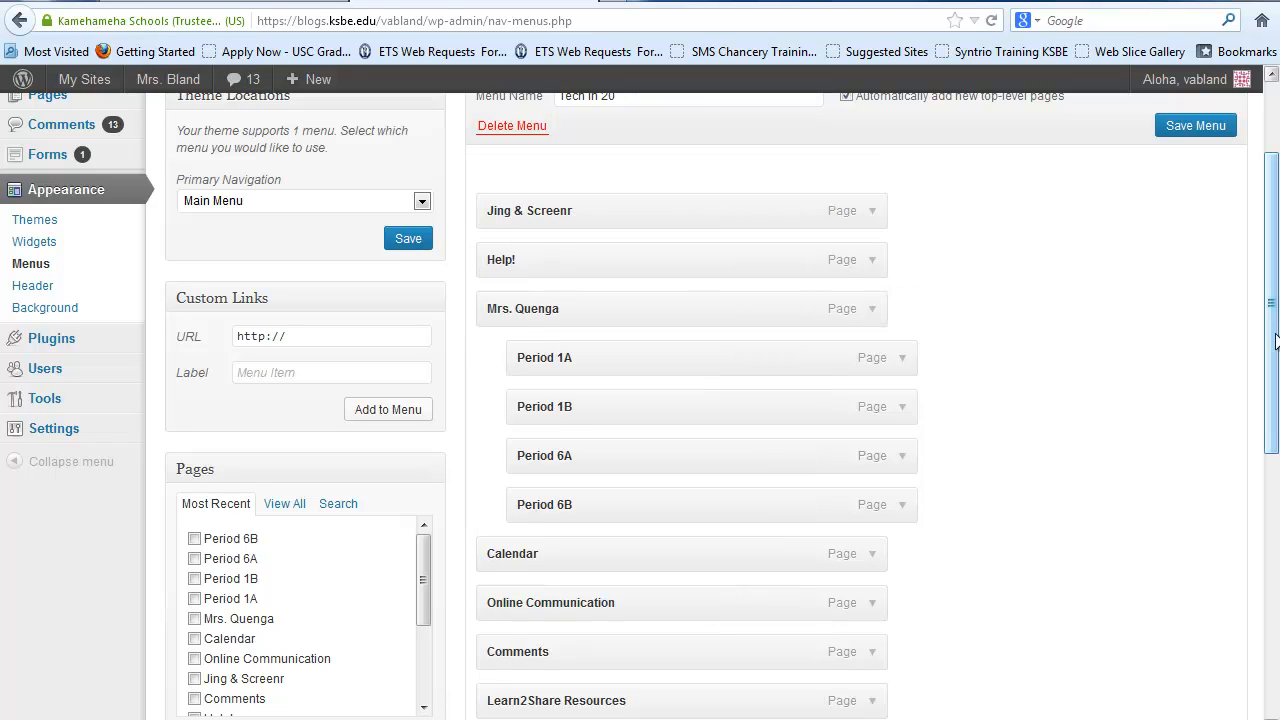
Step: Save the rearranged Tech in 20 menu
{"action": "left_click_drag", "start_coordinate": [1275, 331], "coordinate": [1278, 211]}
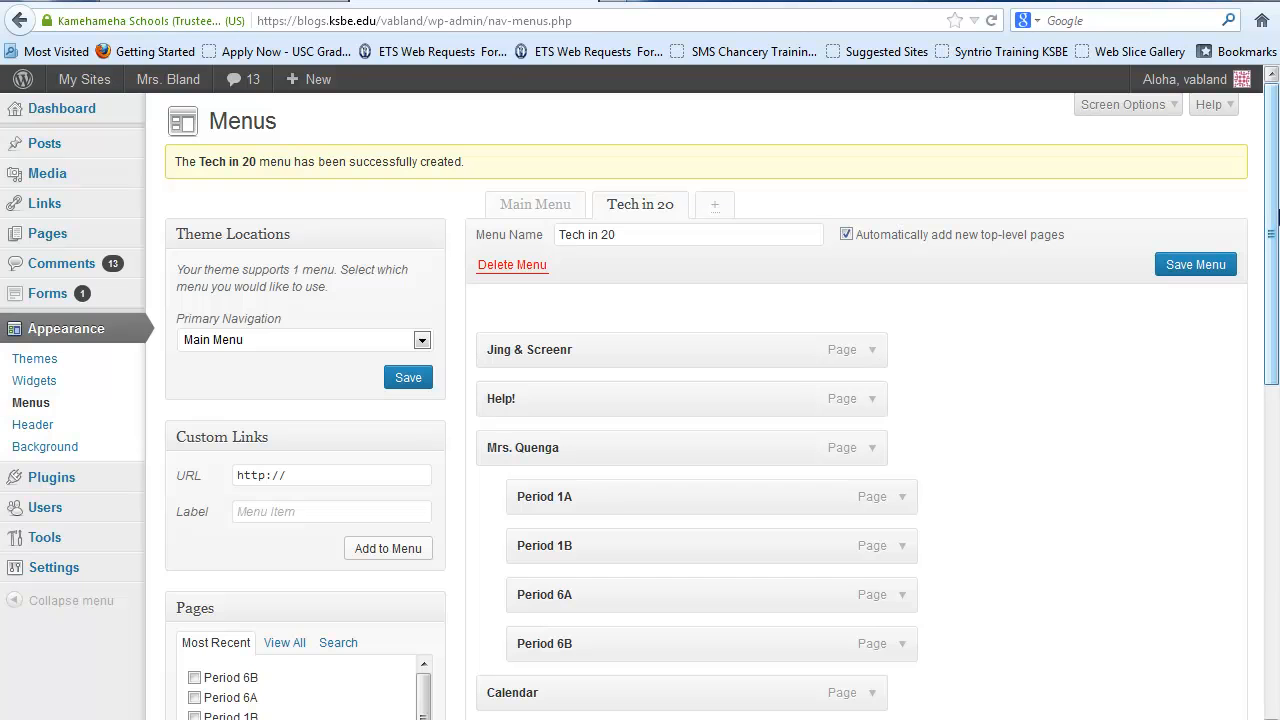
{"action": "left_click", "coordinate": [1208, 266]}
{"action": "scroll", "coordinate": [1270, 300], "scroll_direction": "down", "scroll_amount": 3}
{"action": "scroll", "coordinate": [640, 400], "scroll_direction": "up", "scroll_amount": 4}
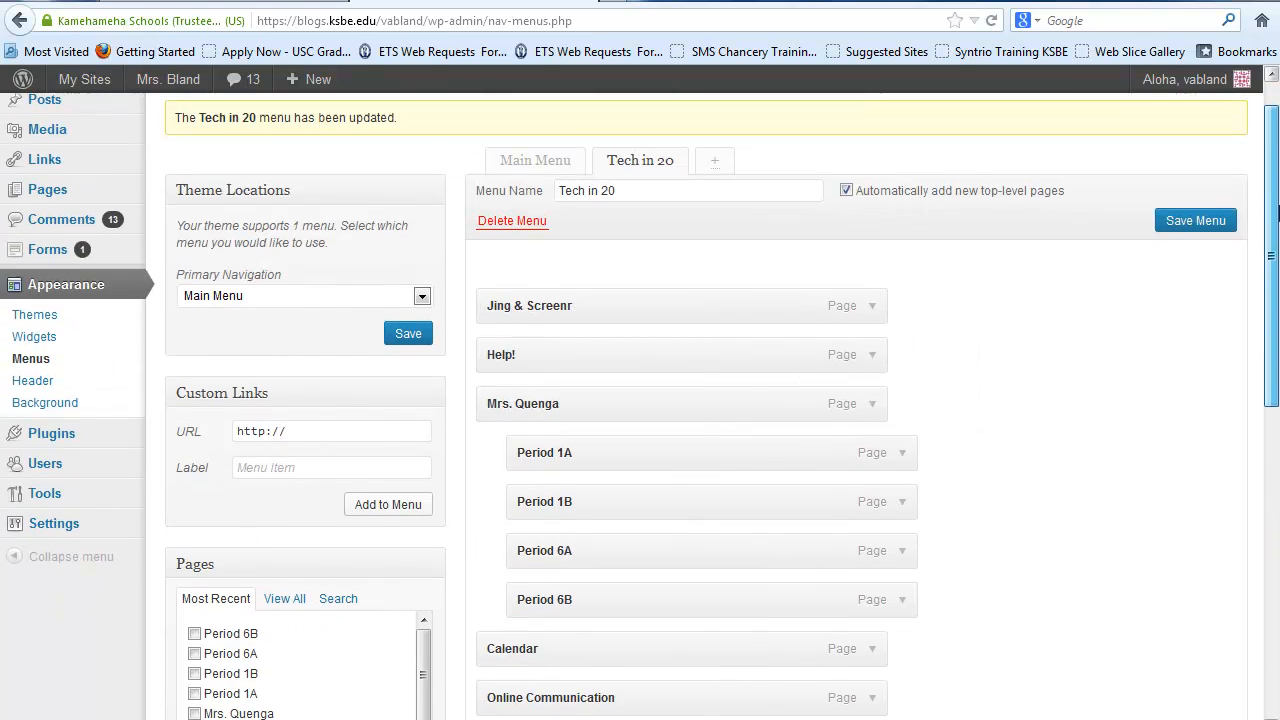
Step: Assign Tech in 20 as the theme's primary navigation and save the theme location
{"action": "left_click", "coordinate": [284, 339]}
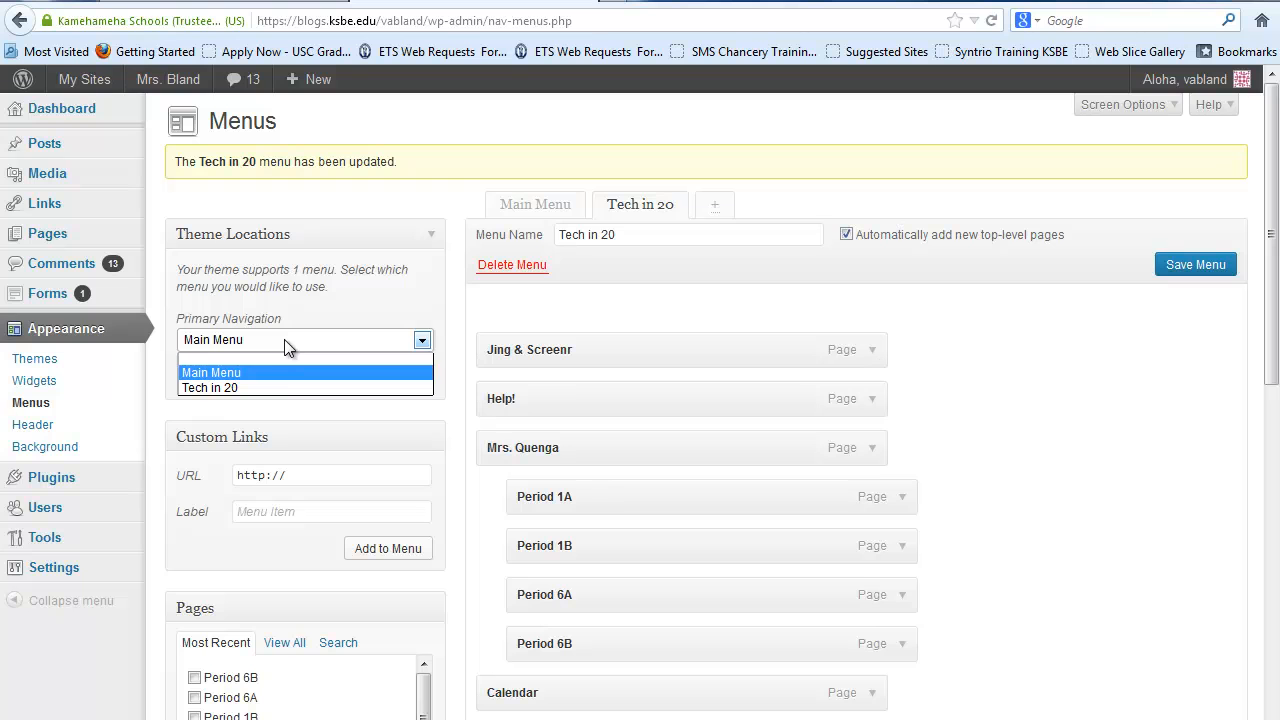
{"action": "left_click", "coordinate": [280, 386]}
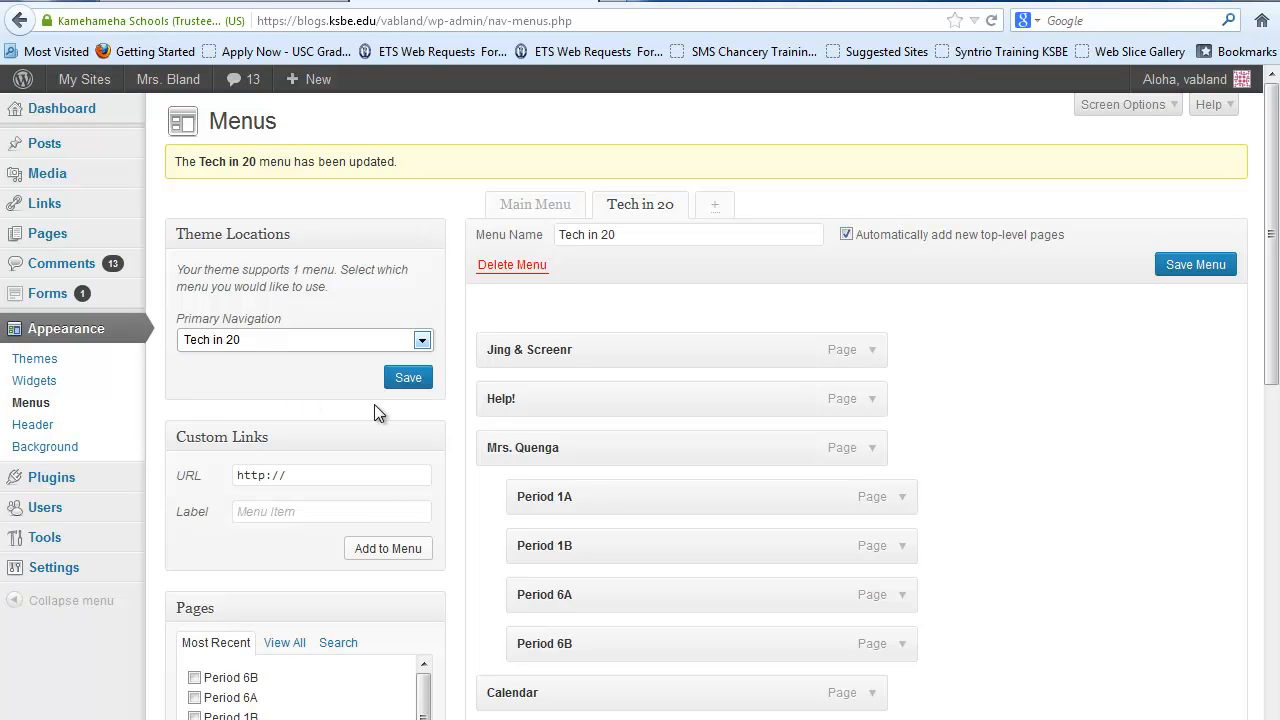
{"action": "left_click", "coordinate": [410, 379]}
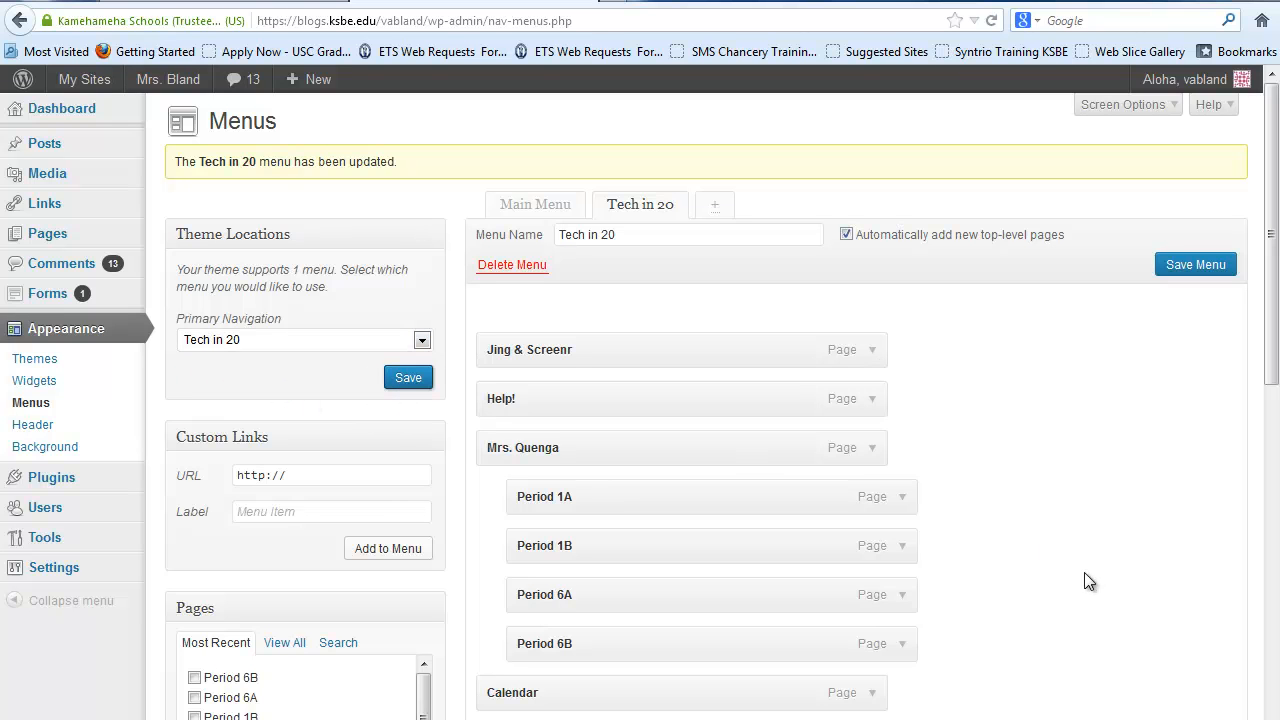
Step: Reload the blog's home page to check the Tech in 20 navigation, and return to the menu editor
{"action": "left_click", "coordinate": [168, 79]}
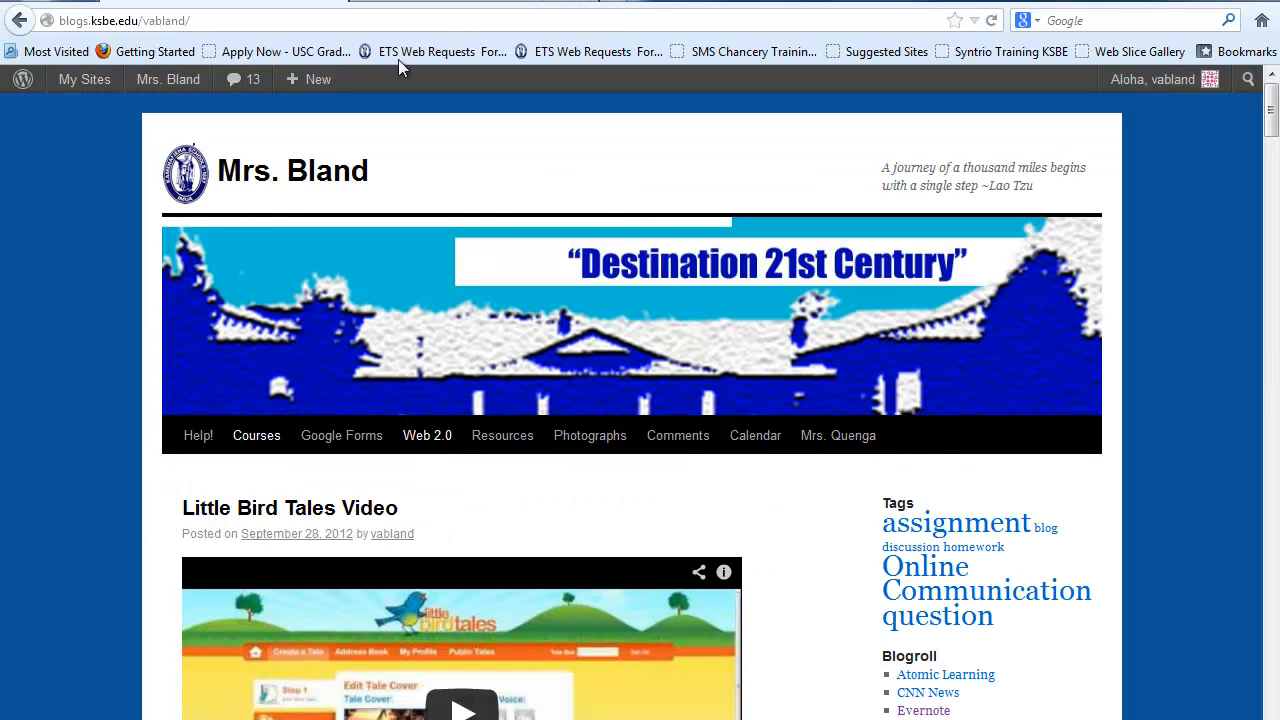
{"action": "left_click", "coordinate": [991, 21]}
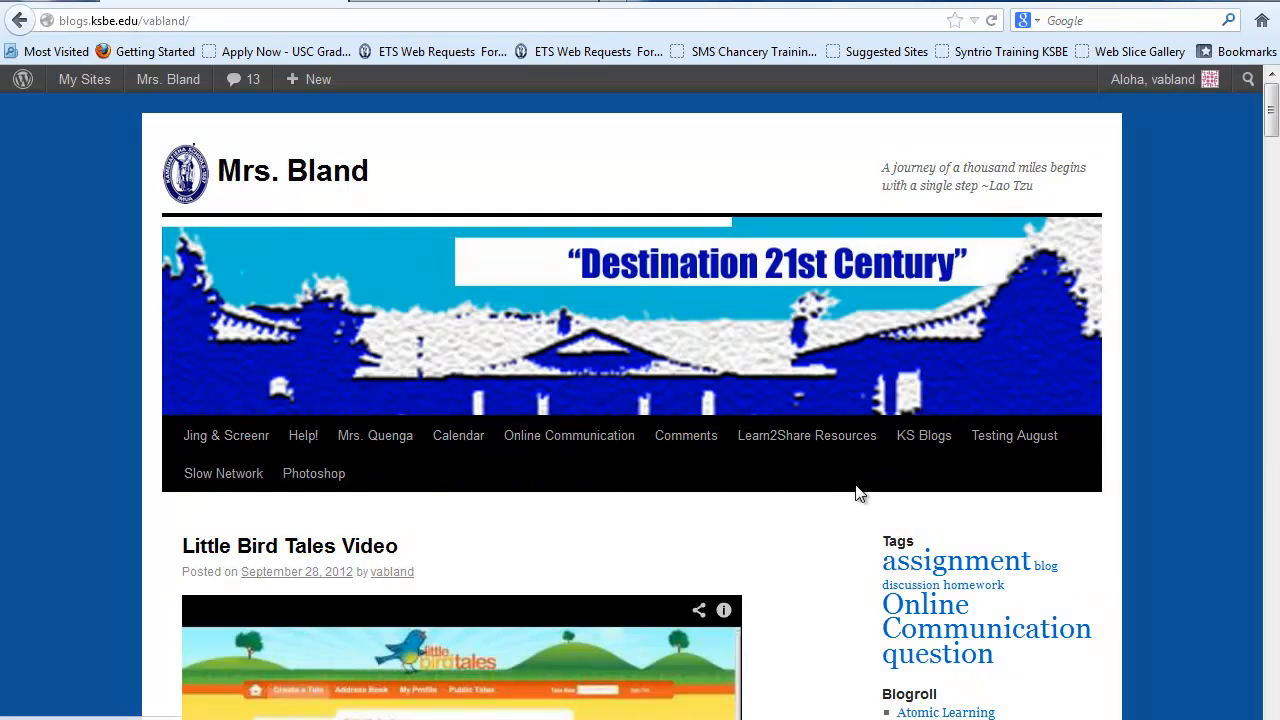
{"action": "mouse_move", "coordinate": [389, 451]}
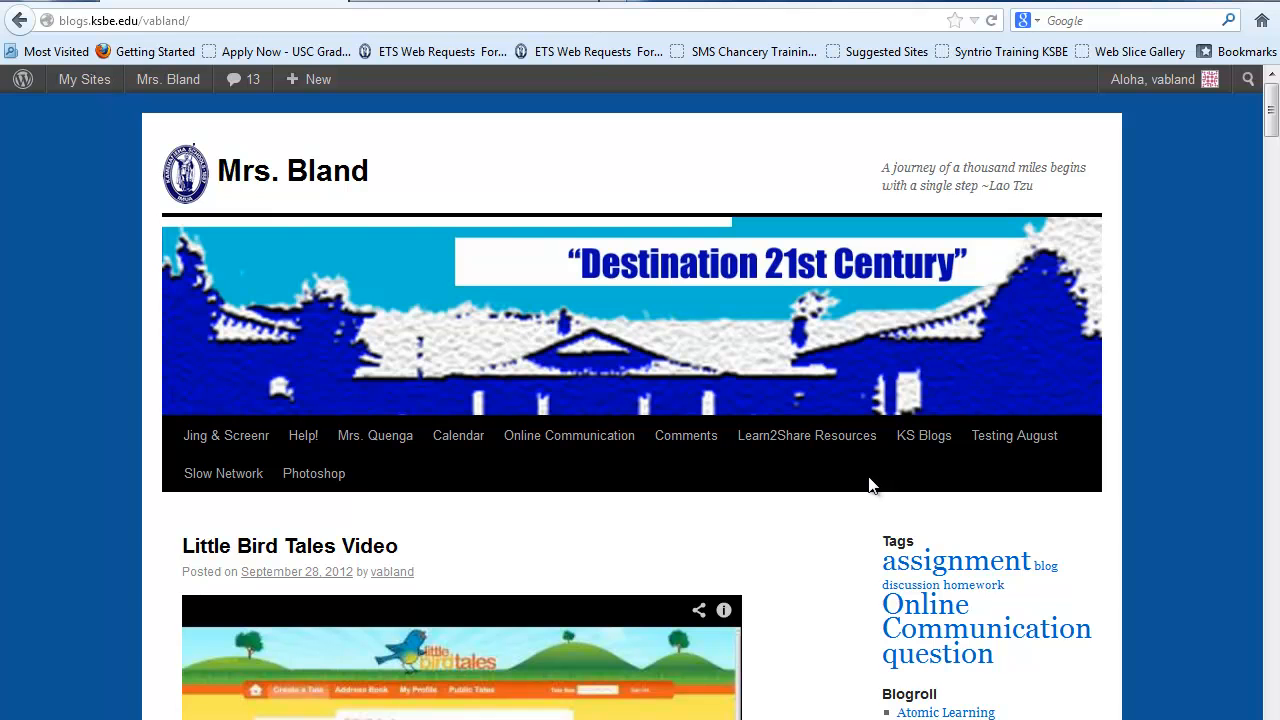
{"action": "left_click", "coordinate": [537, 3]}
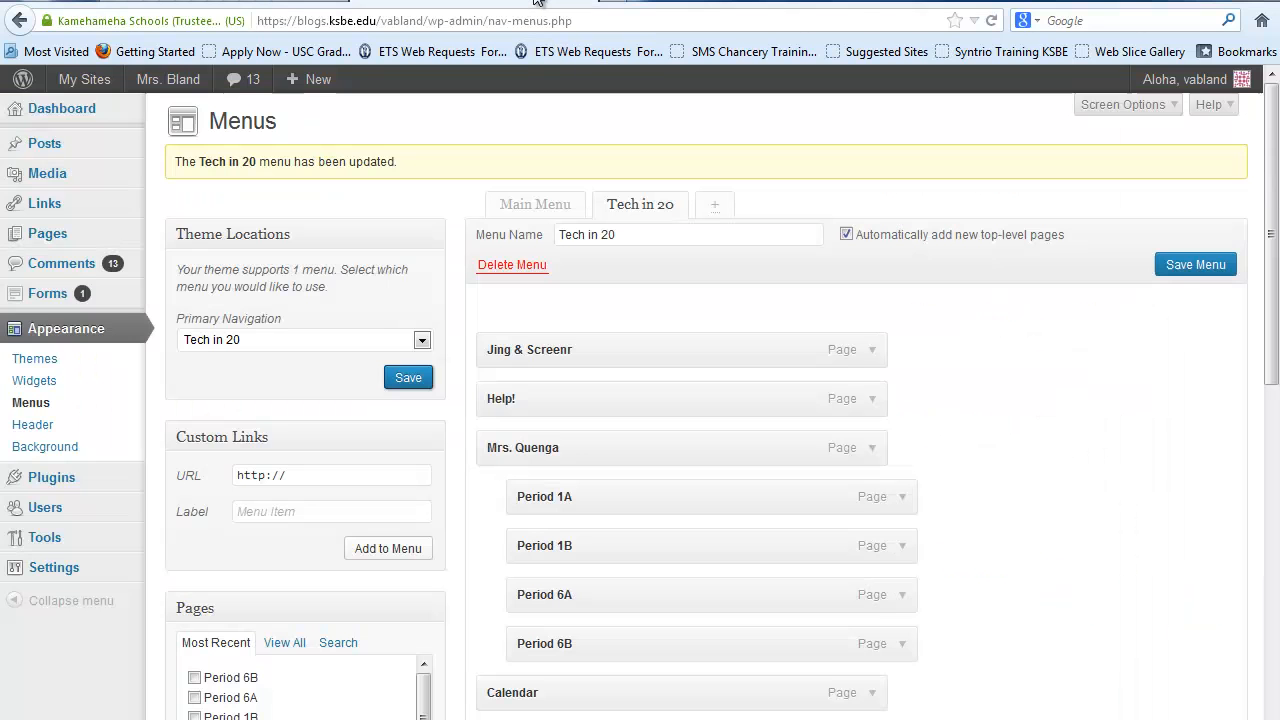
Step: Switch the theme's primary navigation to Main Menu and save the theme location
{"action": "left_click", "coordinate": [307, 345]}
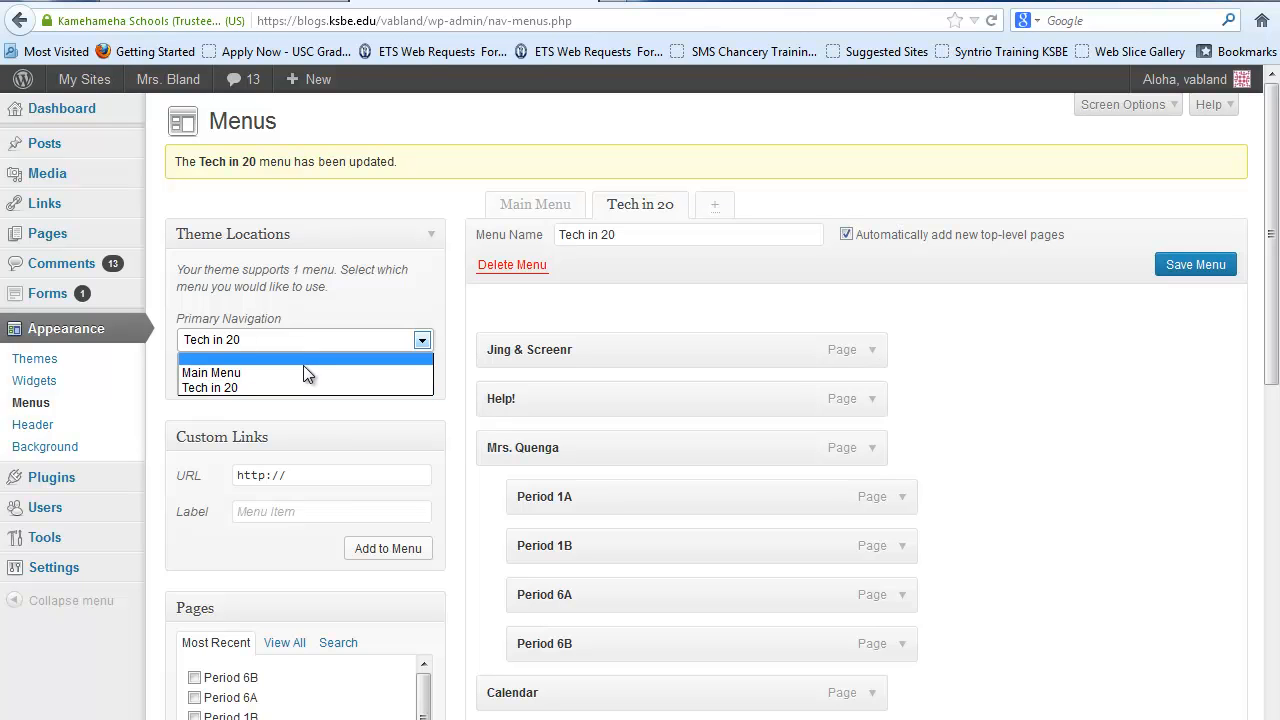
{"action": "left_click", "coordinate": [301, 373]}
{"action": "left_click", "coordinate": [403, 384]}
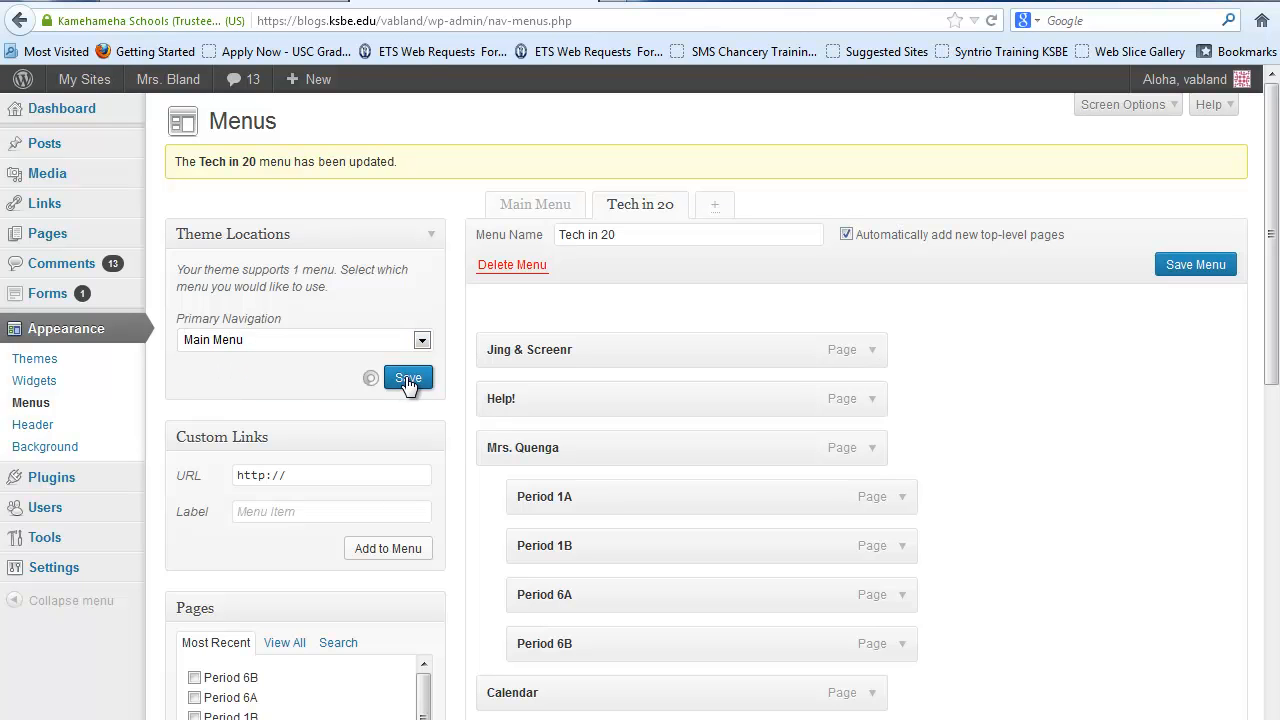
Step: Add the categories Computer & Technology Club, Homework and Attendance to the Tech in 20 menu
{"action": "mouse_move", "coordinate": [1272, 233]}
{"action": "left_mouse_down"}
{"action": "mouse_move", "coordinate": [1270, 518]}
{"action": "mouse_move", "coordinate": [1272, 232]}
{"action": "left_mouse_up"}
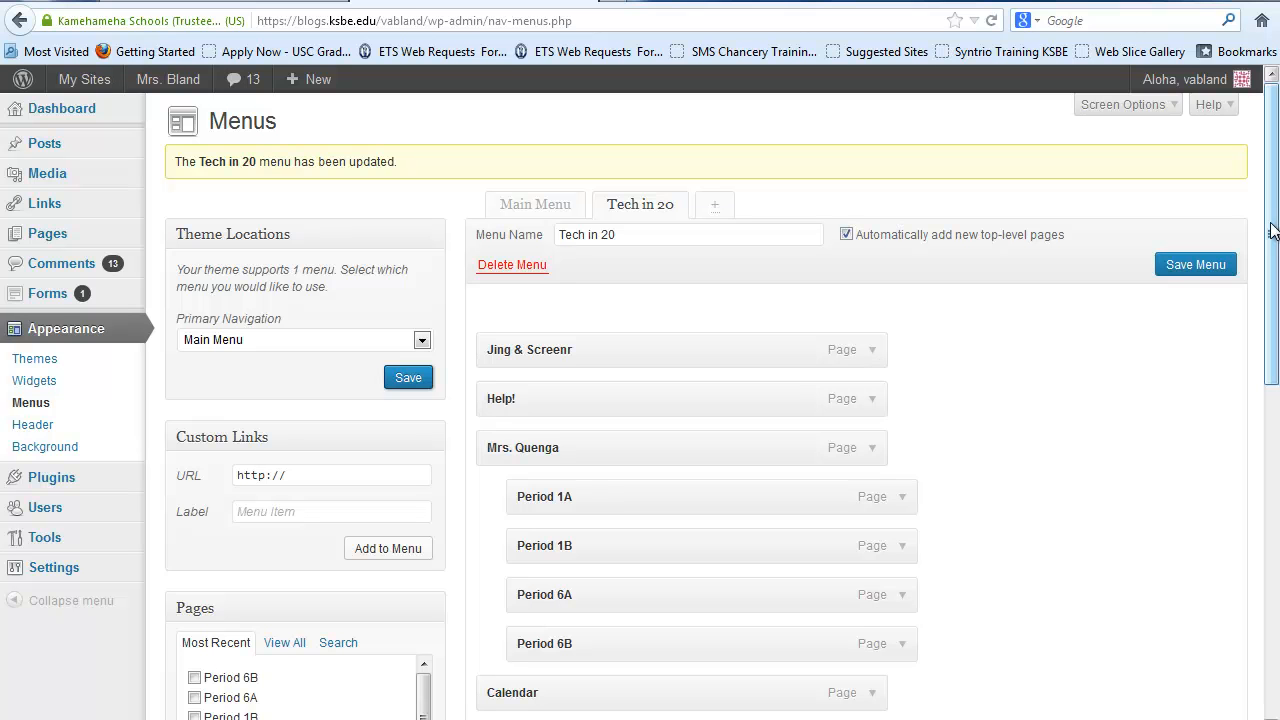
{"action": "left_click_drag", "start_coordinate": [1270, 230], "coordinate": [1254, 487]}
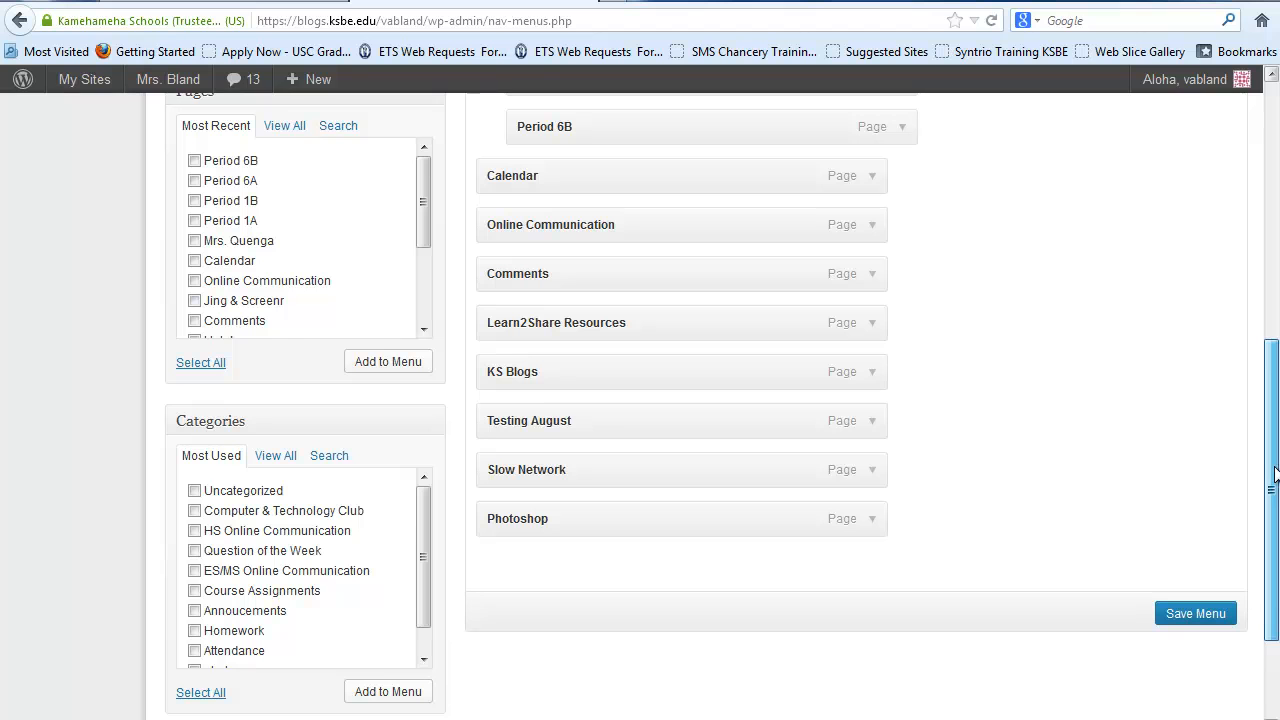
{"action": "left_click_drag", "start_coordinate": [1272, 475], "coordinate": [1272, 350]}
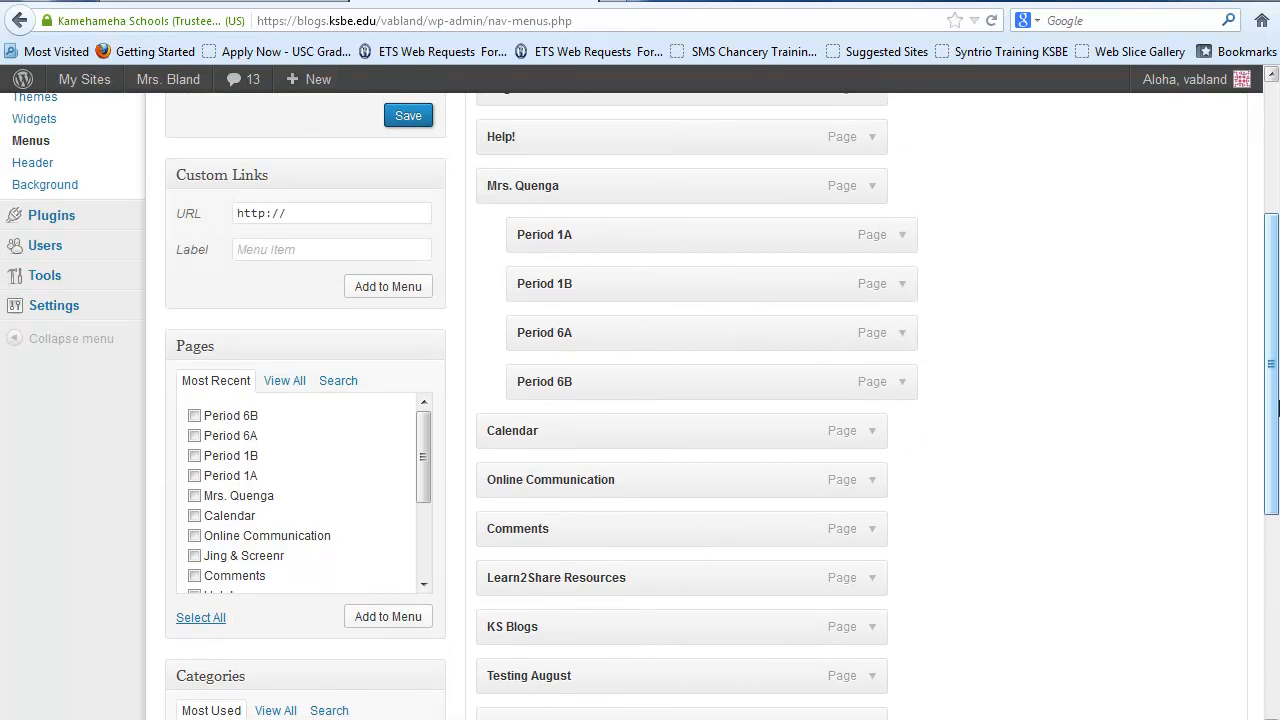
{"action": "left_click_drag", "start_coordinate": [1274, 403], "coordinate": [1274, 533]}
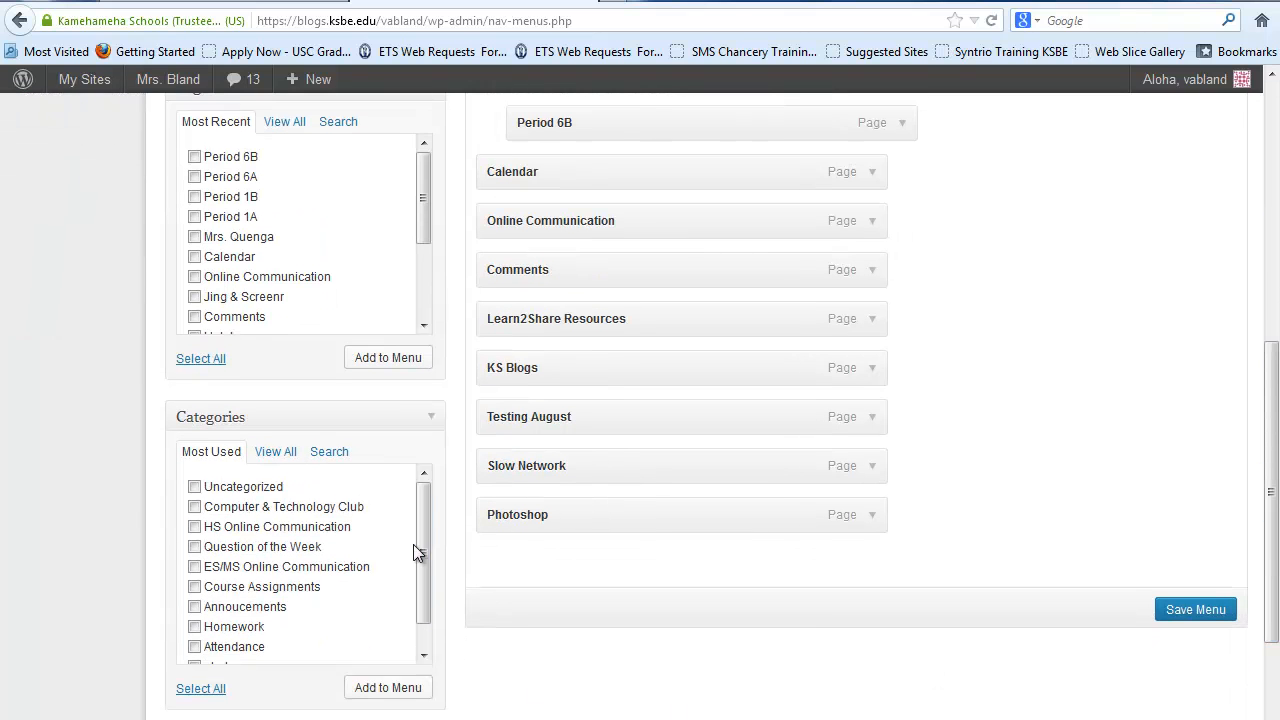
{"action": "left_click_drag", "start_coordinate": [428, 552], "coordinate": [426, 587]}
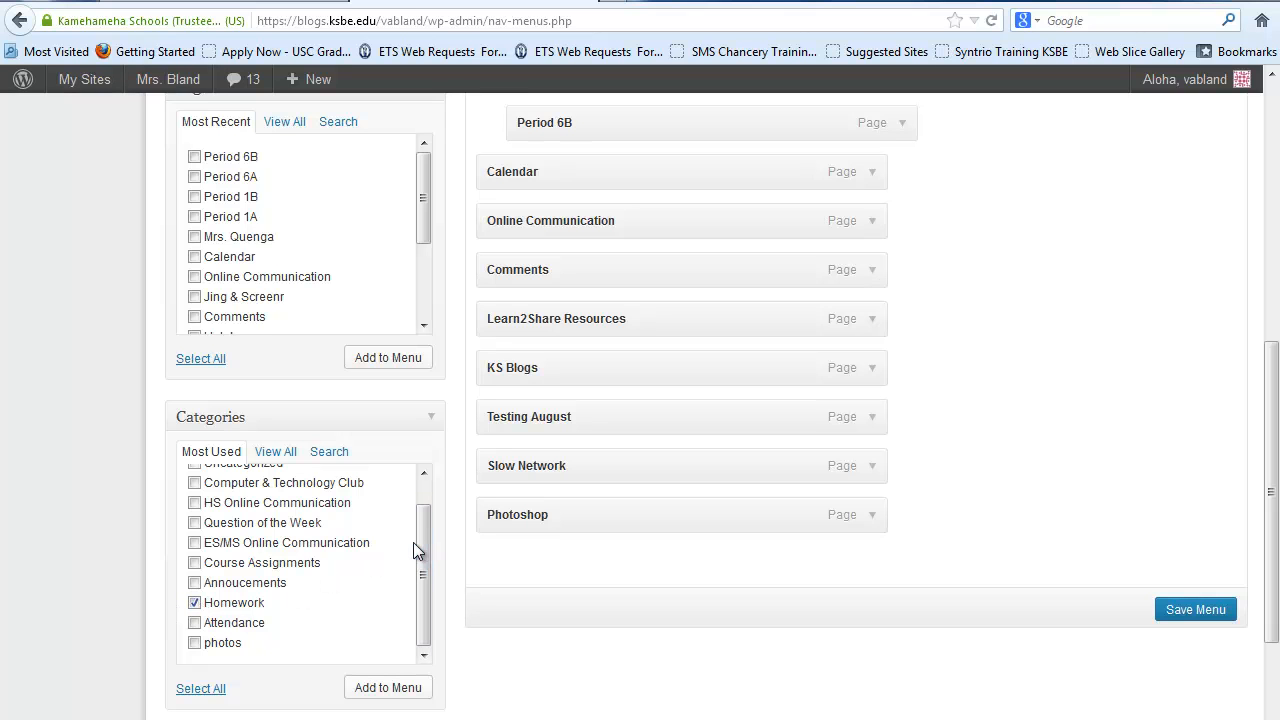
{"action": "left_click_drag", "start_coordinate": [413, 542], "coordinate": [412, 579]}
{"action": "left_click", "coordinate": [412, 579]}
{"action": "left_click", "coordinate": [195, 623]}
{"action": "left_click", "coordinate": [194, 482]}
{"action": "left_click_drag", "start_coordinate": [428, 545], "coordinate": [426, 530]}
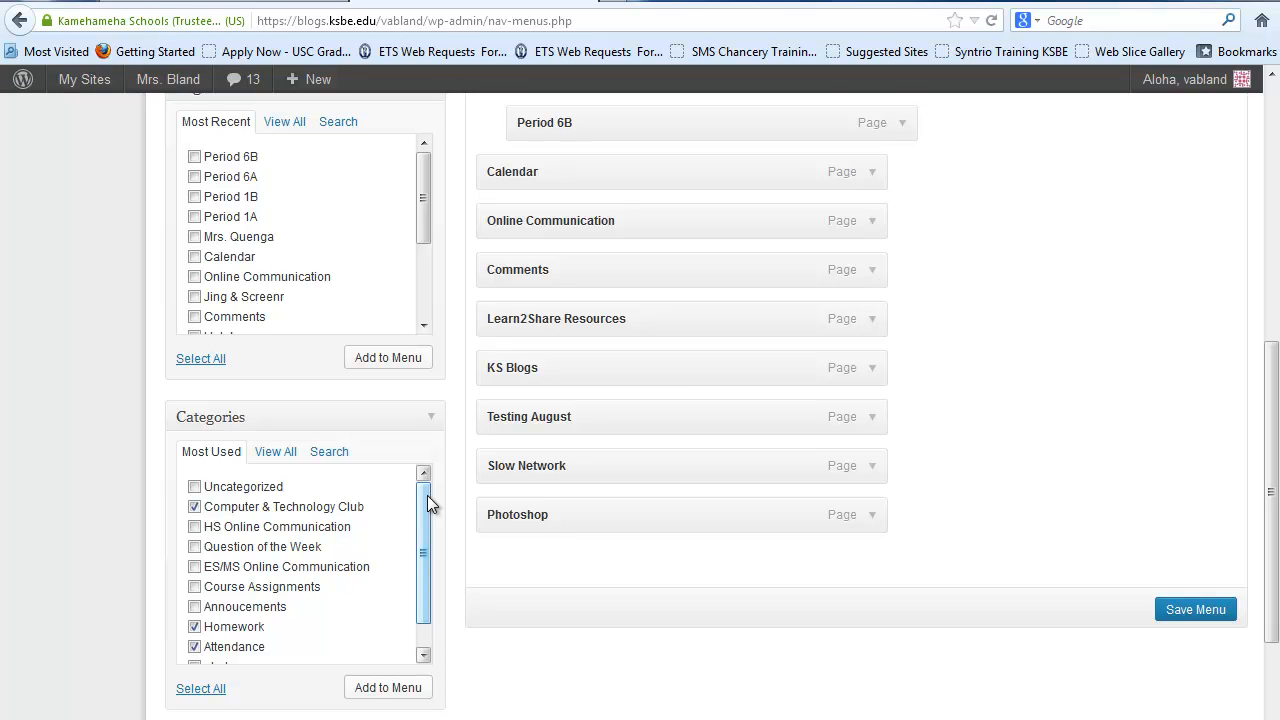
{"action": "left_click", "coordinate": [370, 690]}
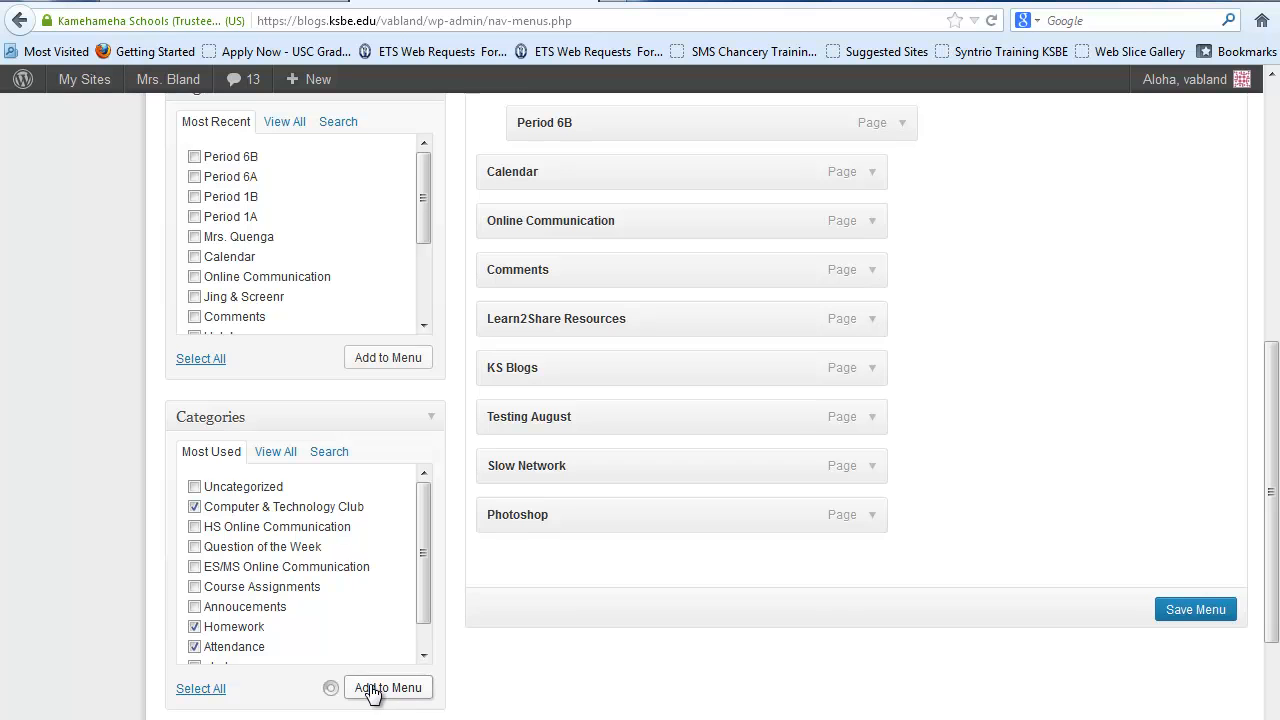
Step: Nest the Homework category under Online Communication and the Attendance category under KS Blogs
{"action": "left_click_drag", "start_coordinate": [1272, 400], "coordinate": [1270, 433]}
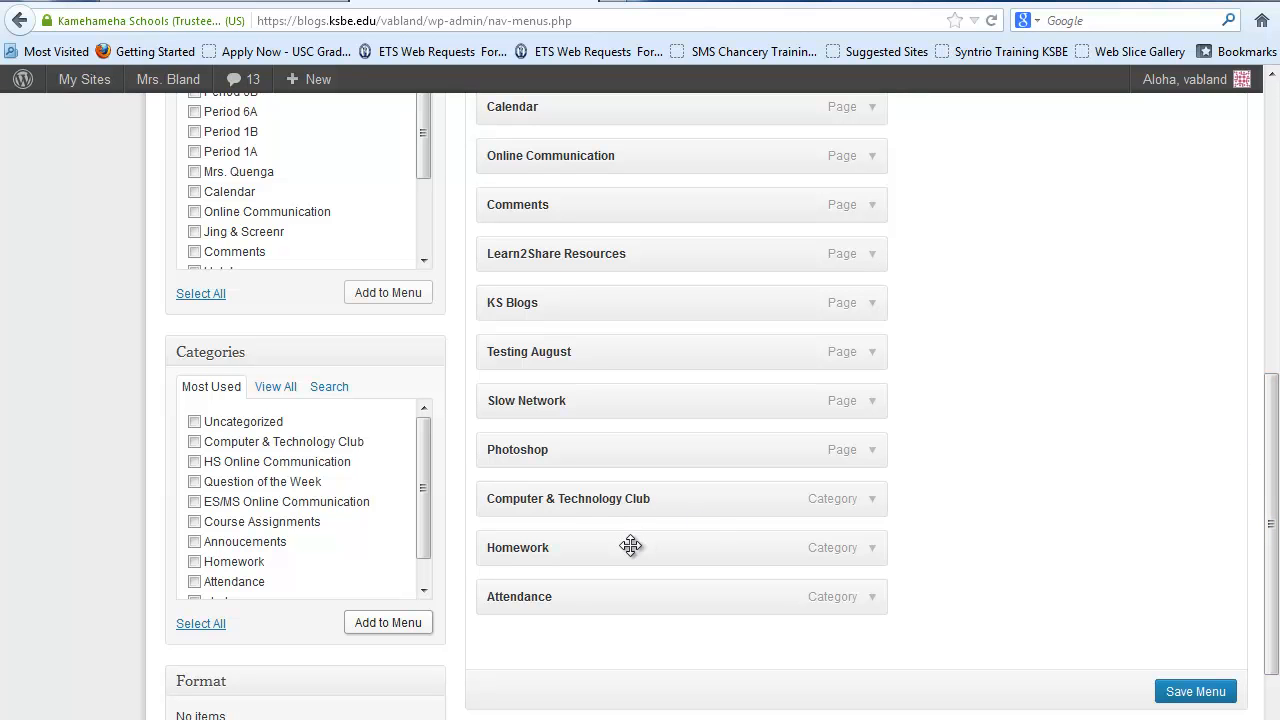
{"action": "left_click_drag", "start_coordinate": [631, 545], "coordinate": [678, 204]}
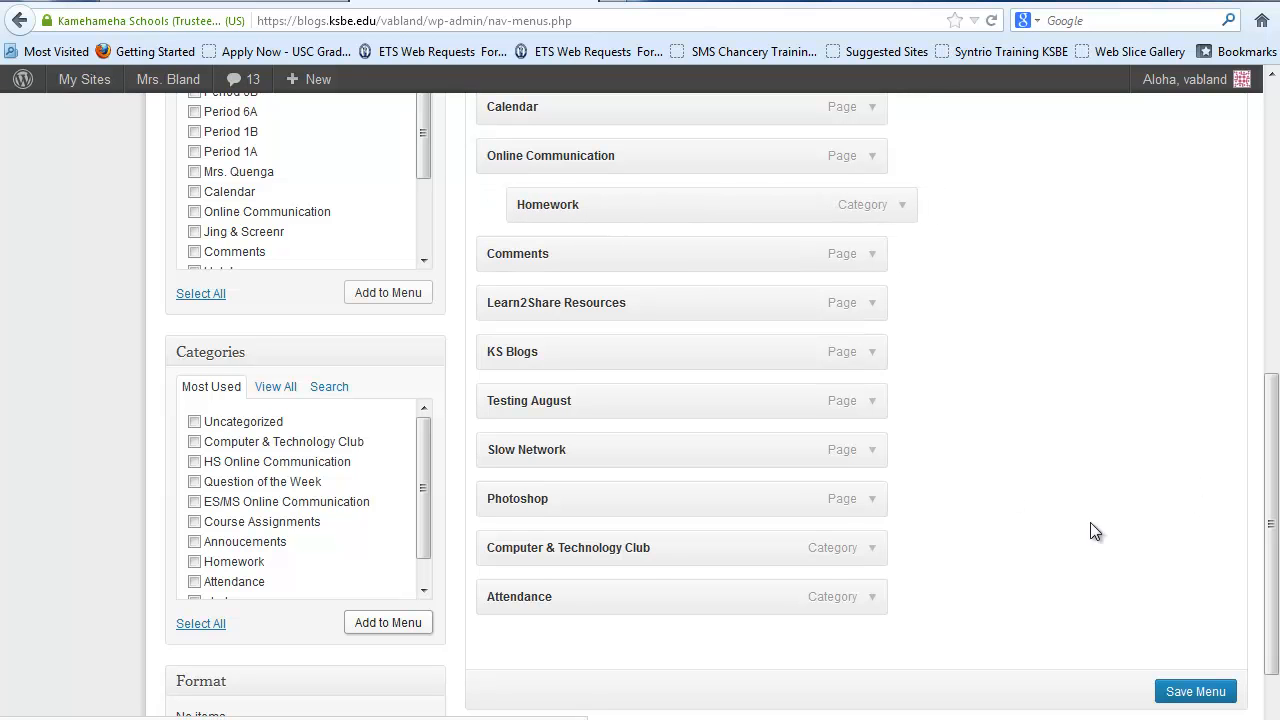
{"action": "left_click_drag", "start_coordinate": [653, 599], "coordinate": [690, 389]}
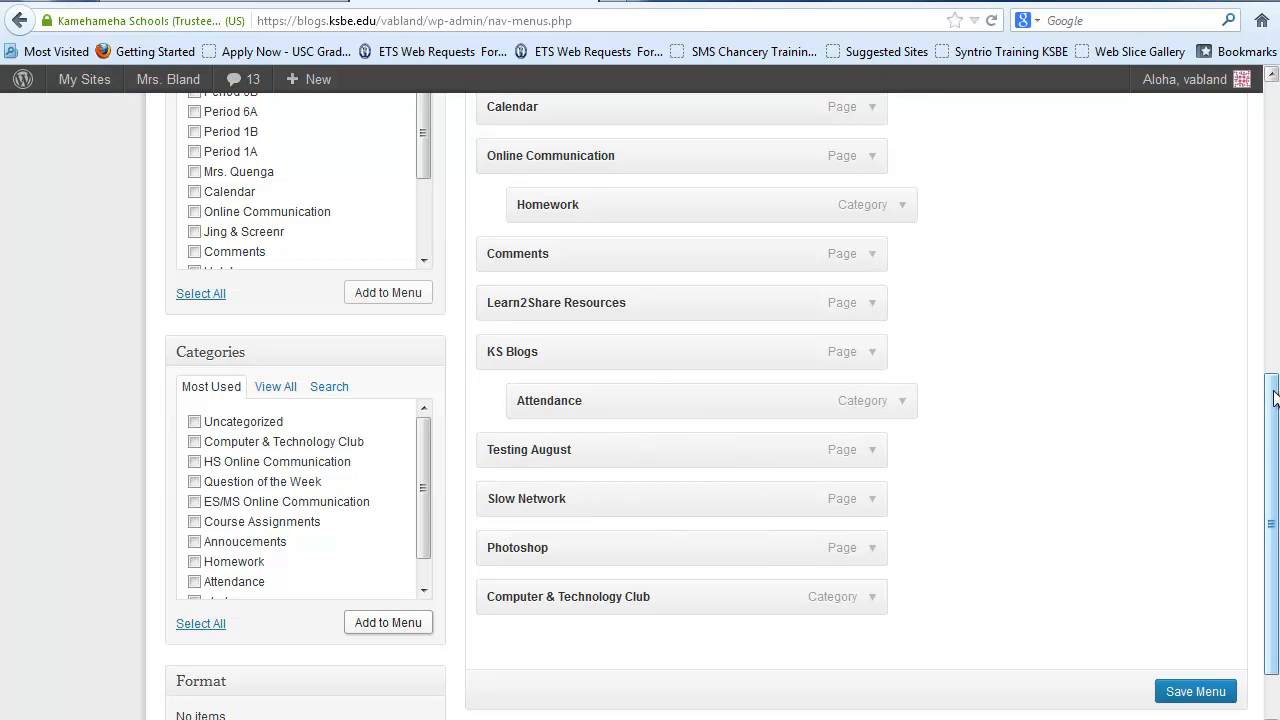
Step: Nest Computer & Technology Club below Period 6B under the teacher's page and save the Tech in 20 menu
{"action": "left_click_drag", "start_coordinate": [1274, 398], "coordinate": [1274, 344]}
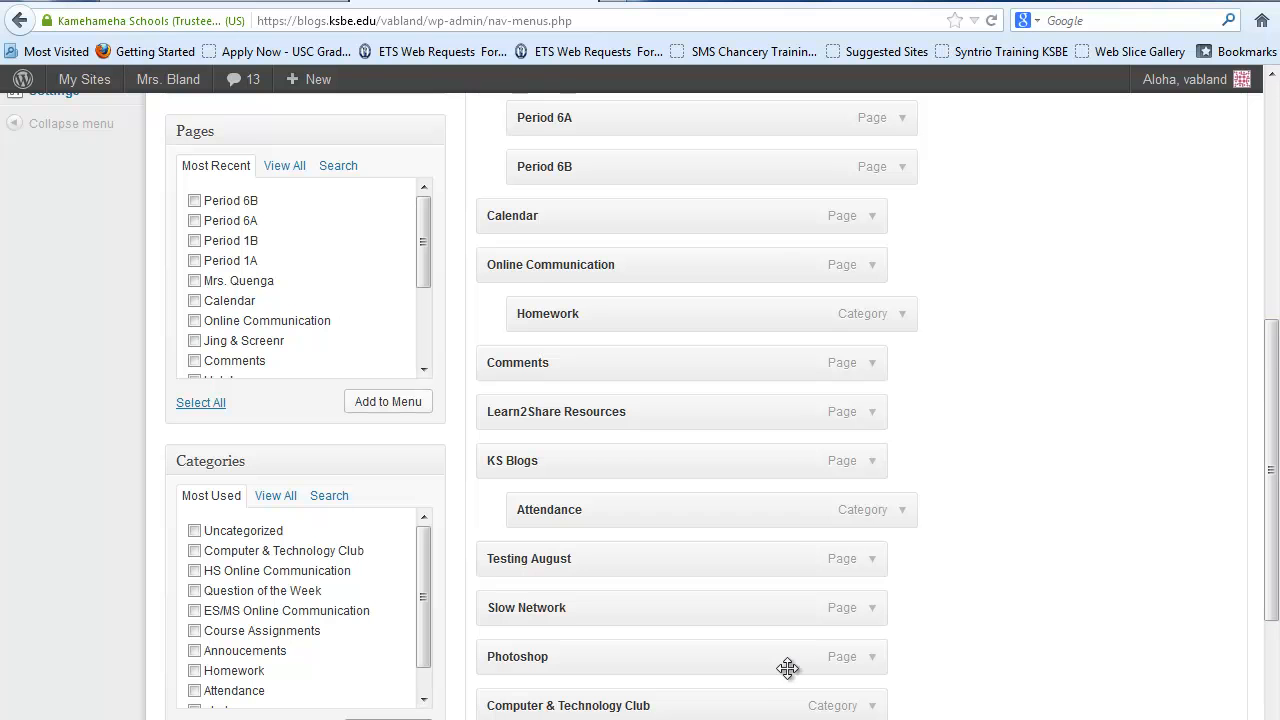
{"action": "left_click_drag", "start_coordinate": [756, 711], "coordinate": [814, 210]}
{"action": "left_click_drag", "start_coordinate": [1274, 346], "coordinate": [1276, 145]}
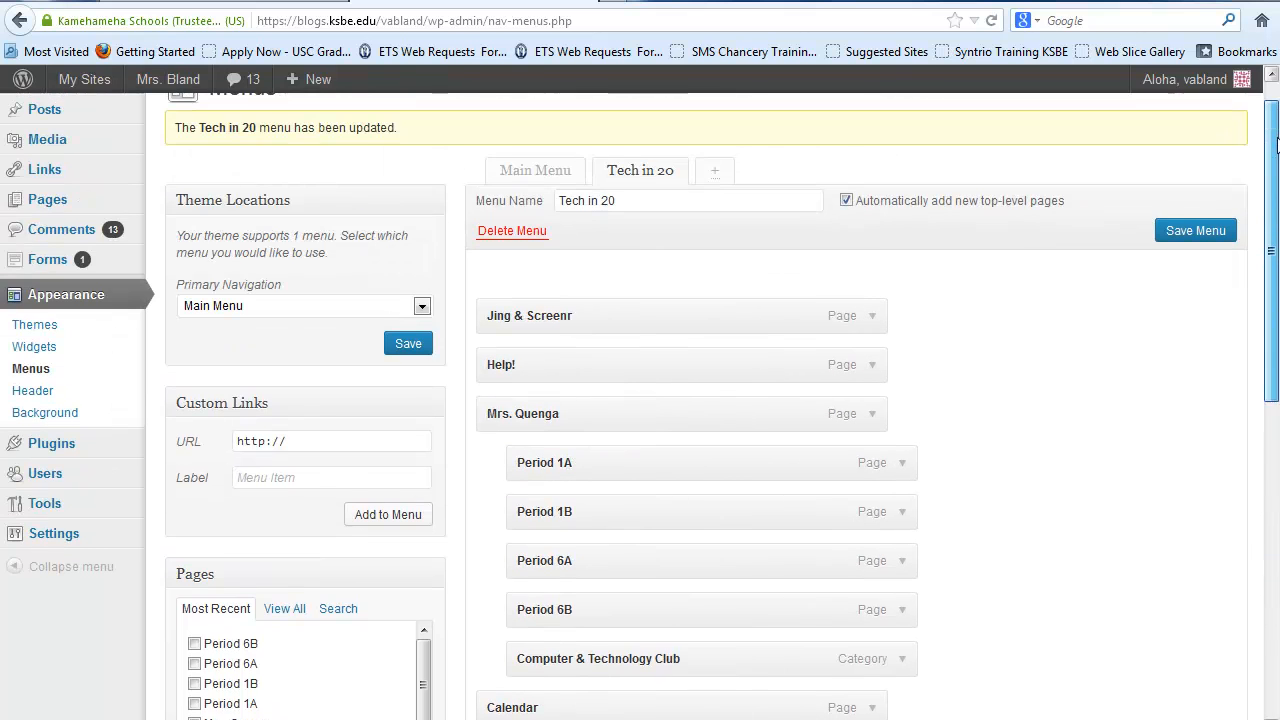
{"action": "left_click", "coordinate": [1187, 232]}
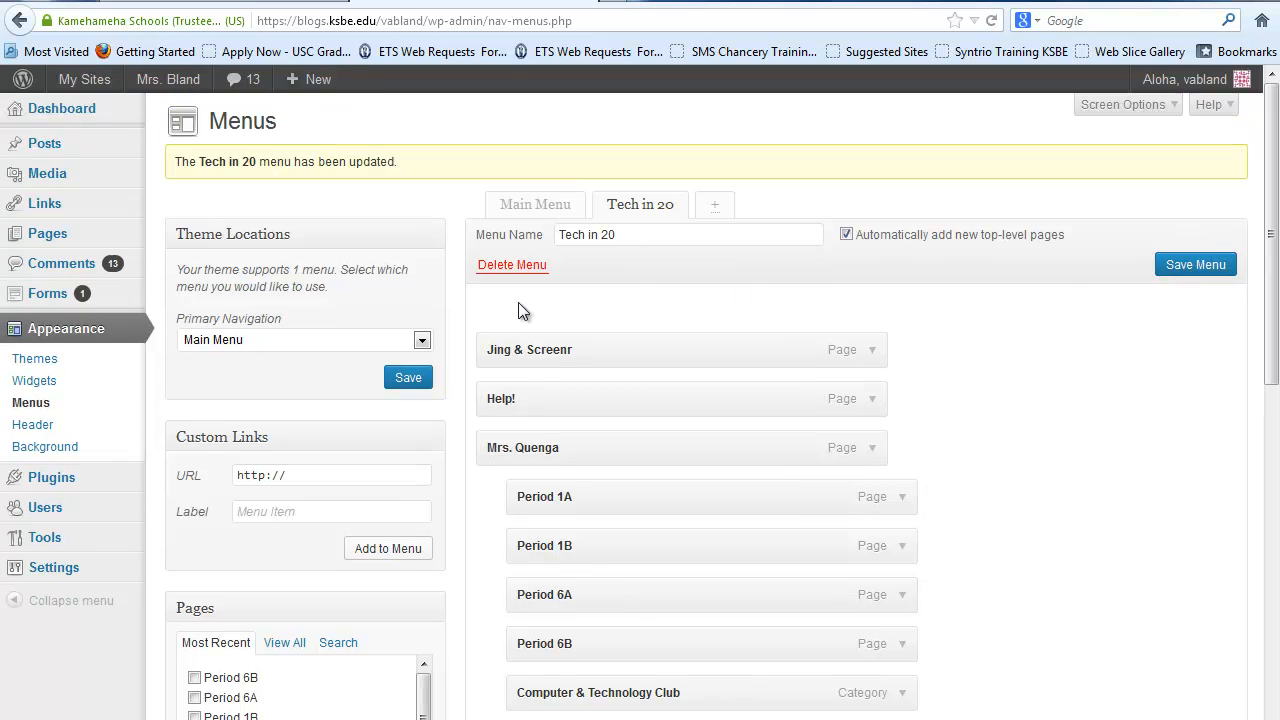
Step: Set the theme's primary navigation back to Tech in 20 and save the theme location
{"action": "left_click", "coordinate": [347, 341]}
{"action": "left_click", "coordinate": [339, 386]}
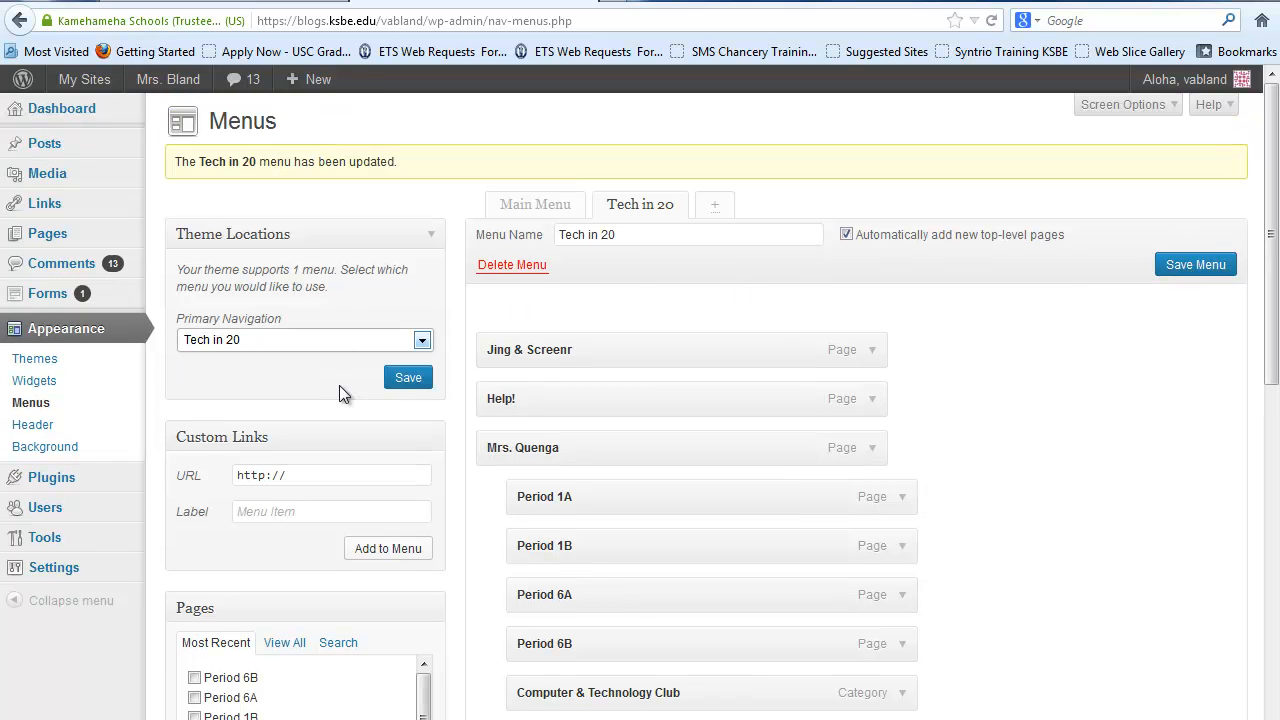
{"action": "left_click", "coordinate": [410, 378]}
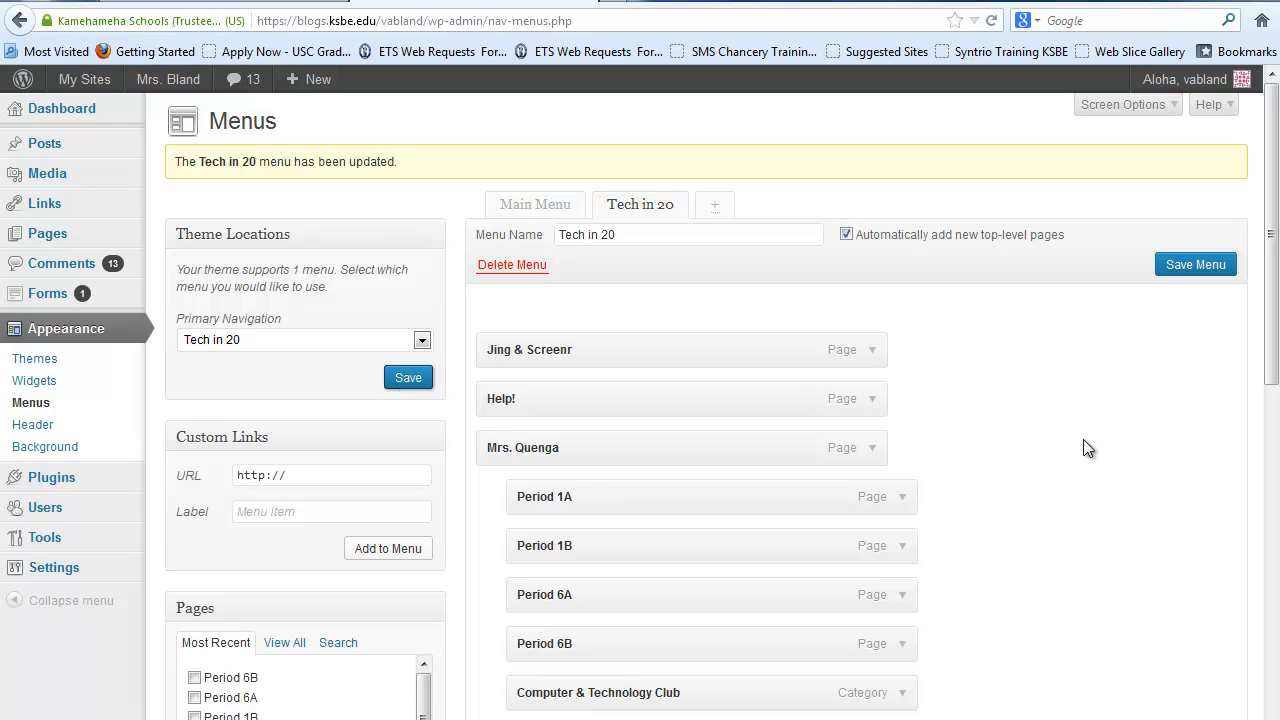
Step: Reload the blog's home page, check the navigation's nested category items such as the one under KS Blogs, and return to the menu editor
{"action": "left_click", "coordinate": [255, 3]}
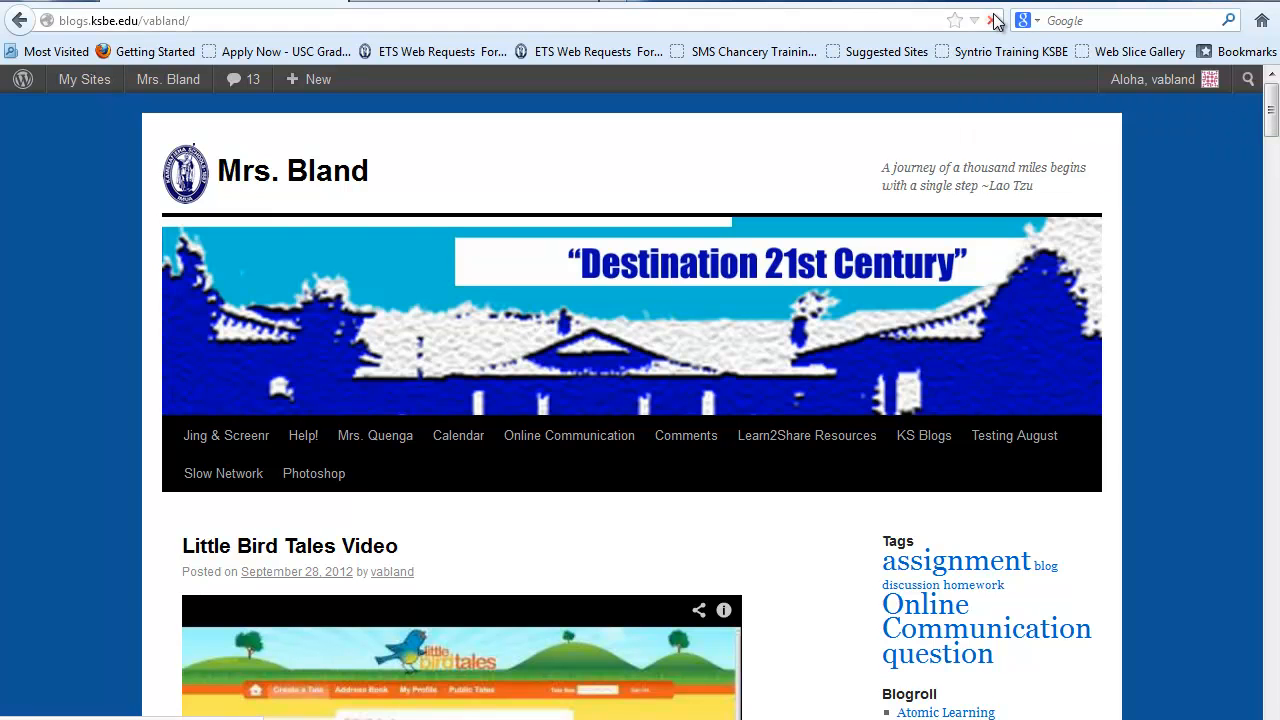
{"action": "left_click", "coordinate": [991, 20]}
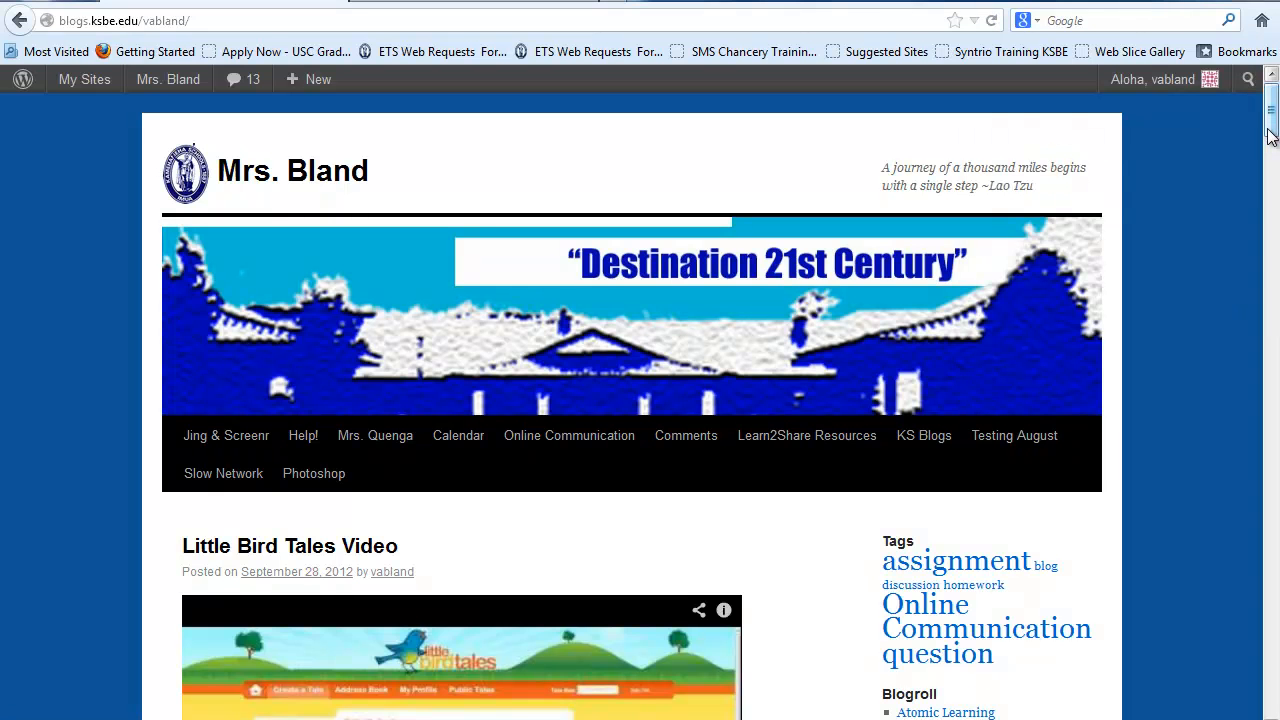
{"action": "left_click_drag", "start_coordinate": [1270, 135], "coordinate": [1274, 140]}
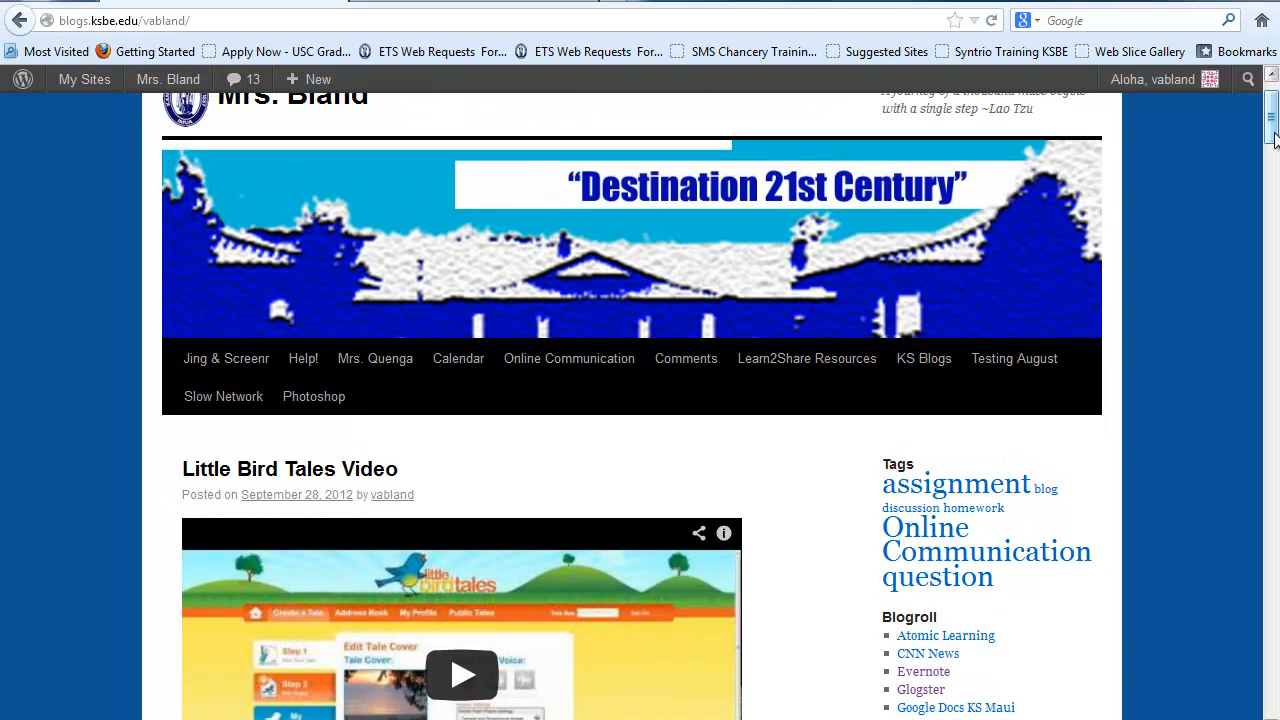
{"action": "scroll", "coordinate": [726, 487], "scroll_direction": "up", "scroll_amount": 1}
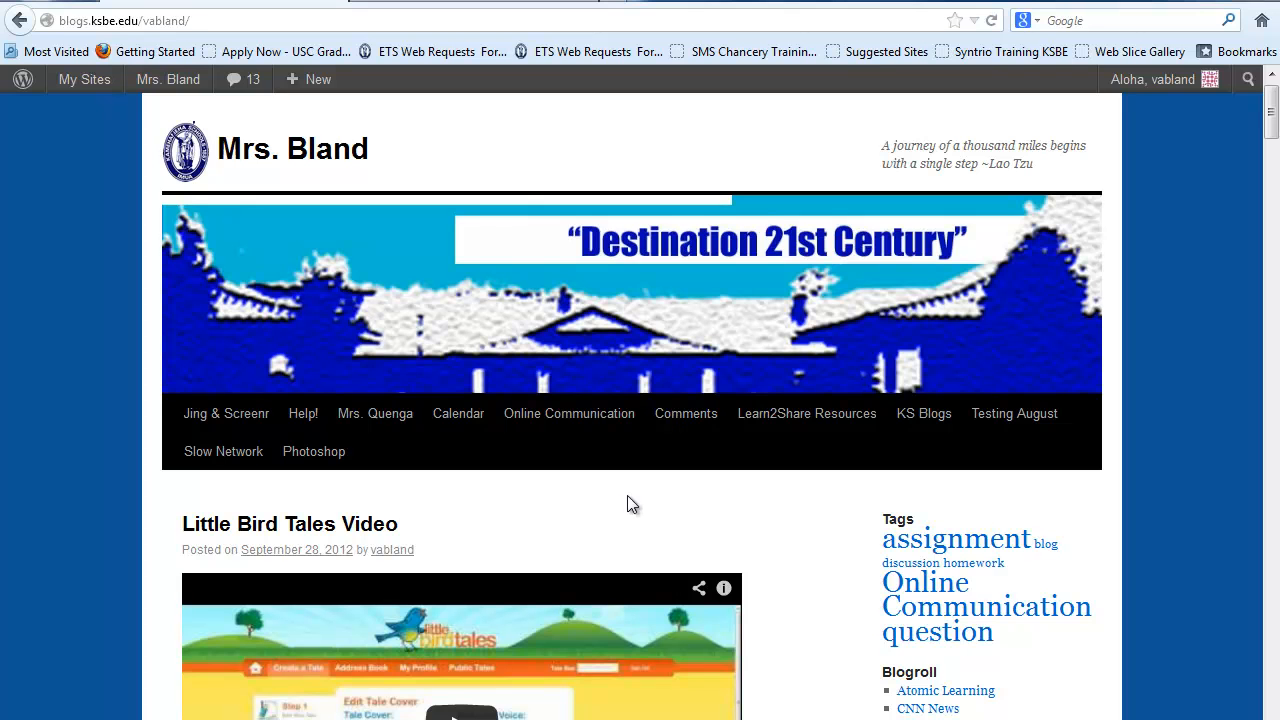
{"action": "mouse_move", "coordinate": [921, 428]}
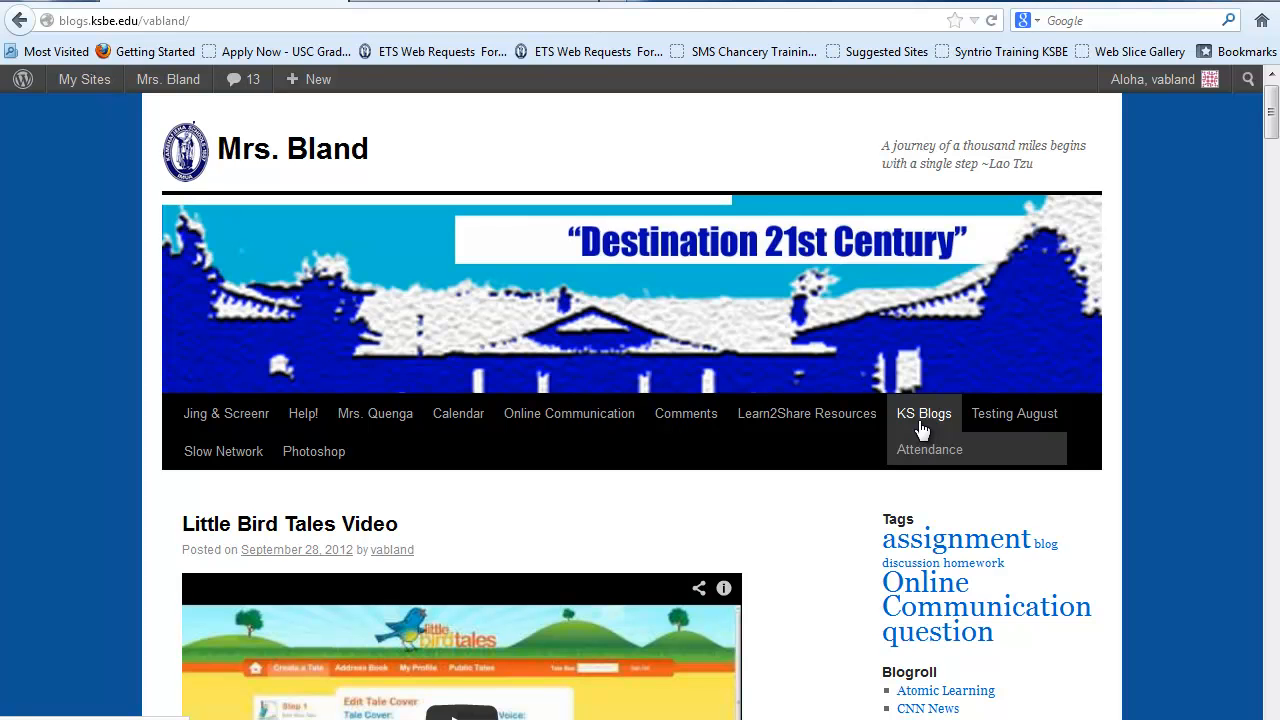
{"action": "mouse_move", "coordinate": [407, 415]}
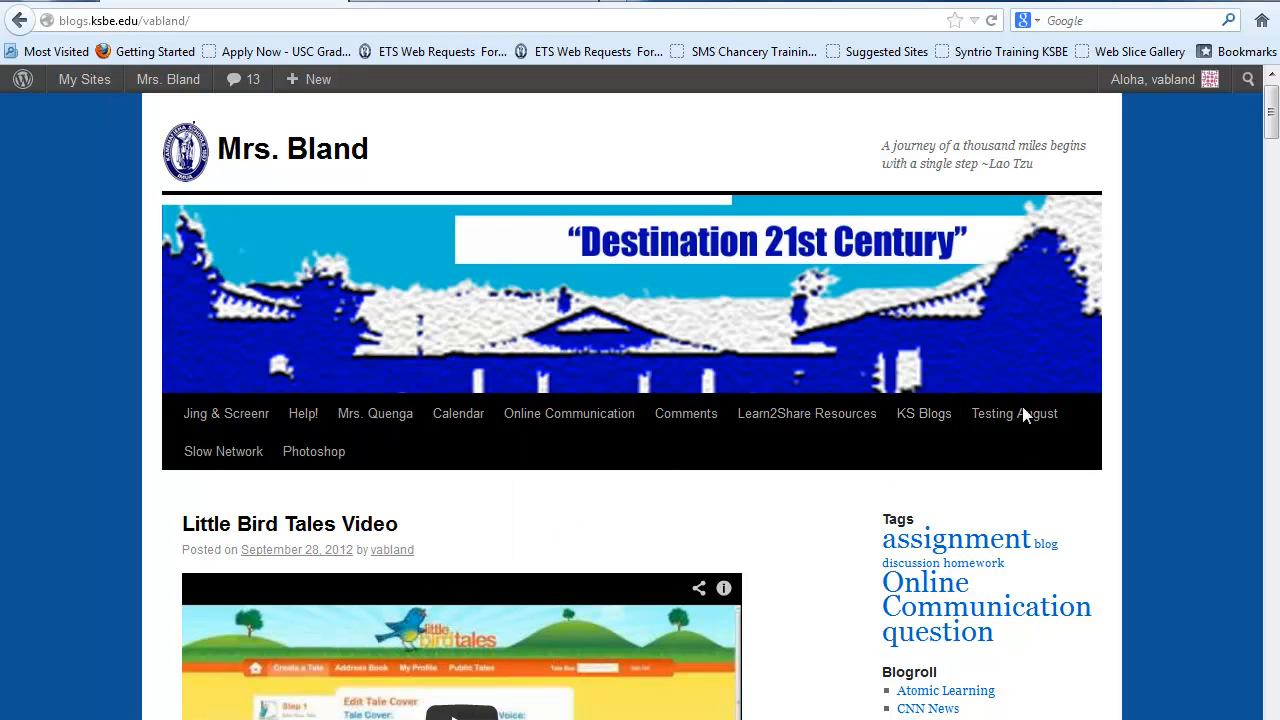
{"action": "mouse_move", "coordinate": [1210, 79]}
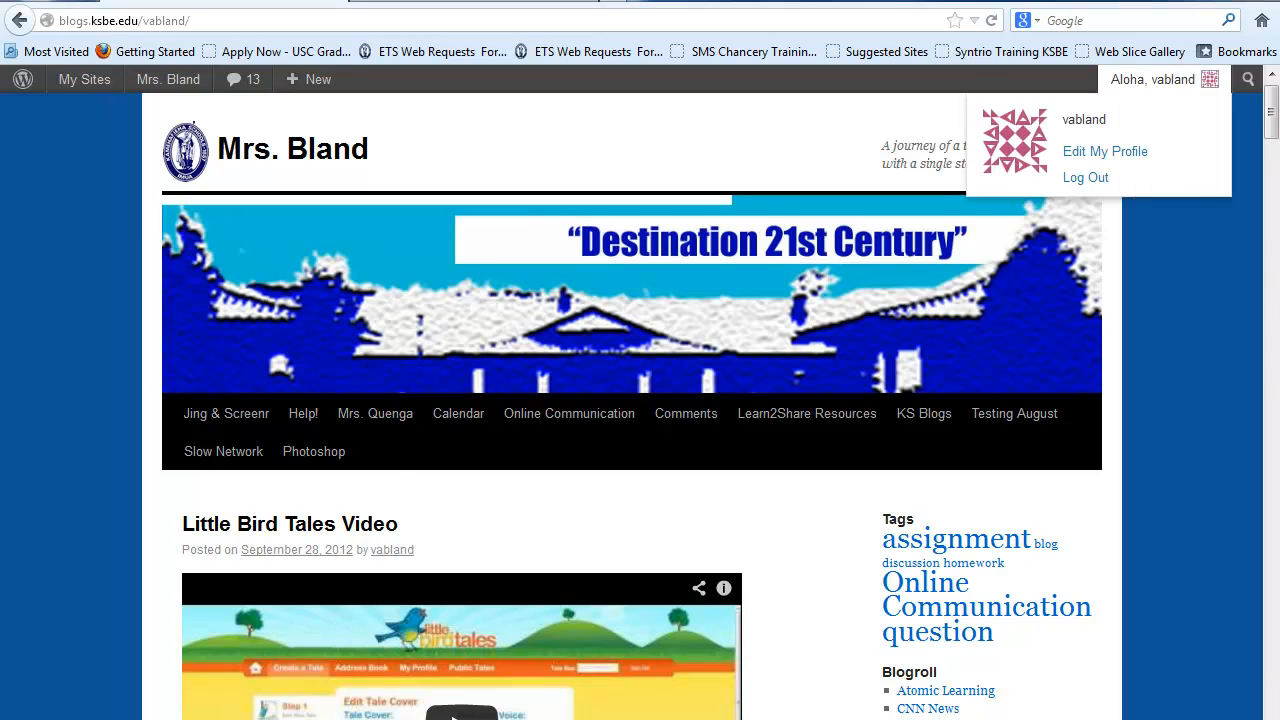
{"action": "left_click", "coordinate": [508, 1]}
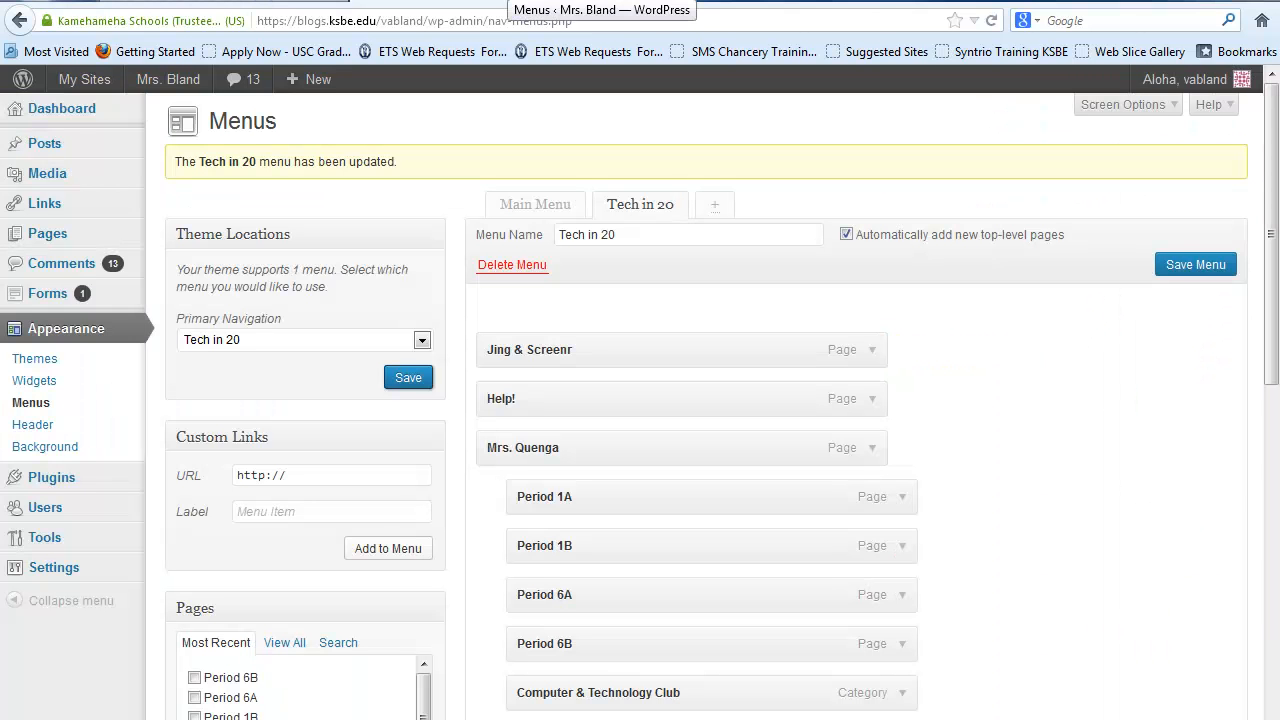